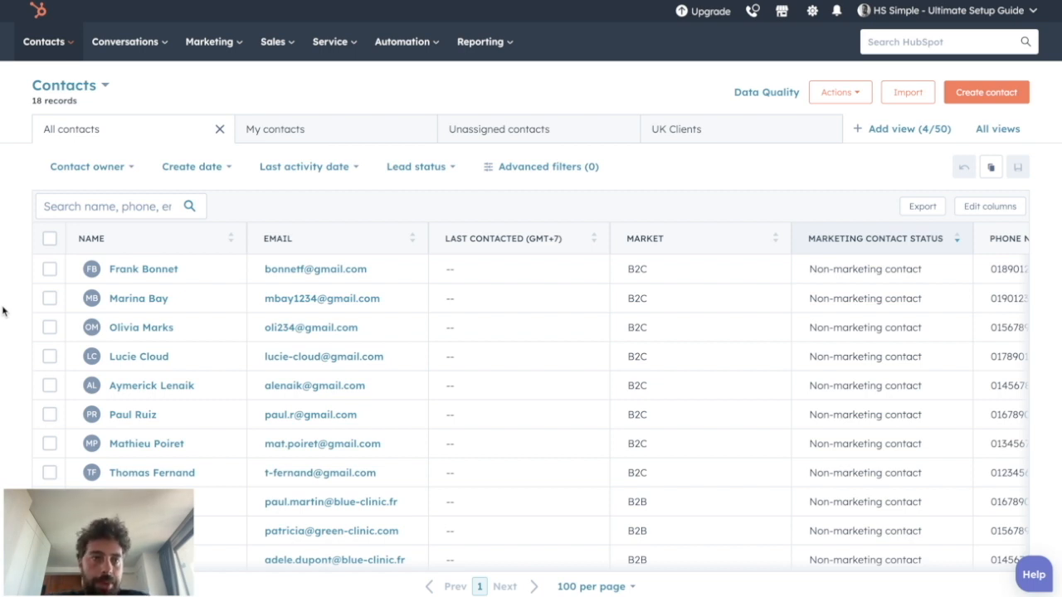
Step: Open the marketing Social tool and start connecting social accounts to reach the choice of networks
left_click(209, 41)
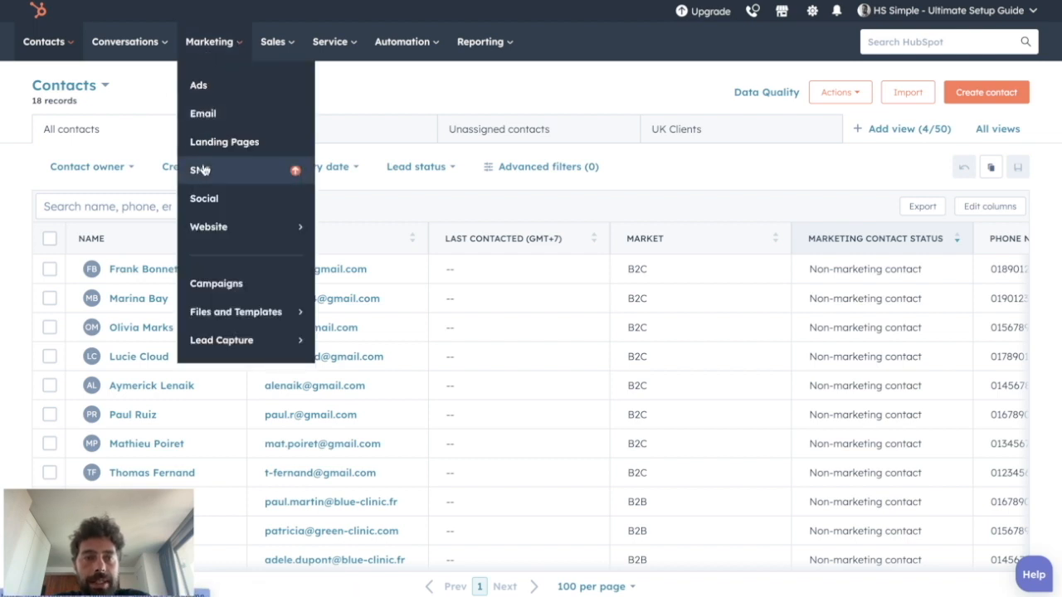
left_click(203, 198)
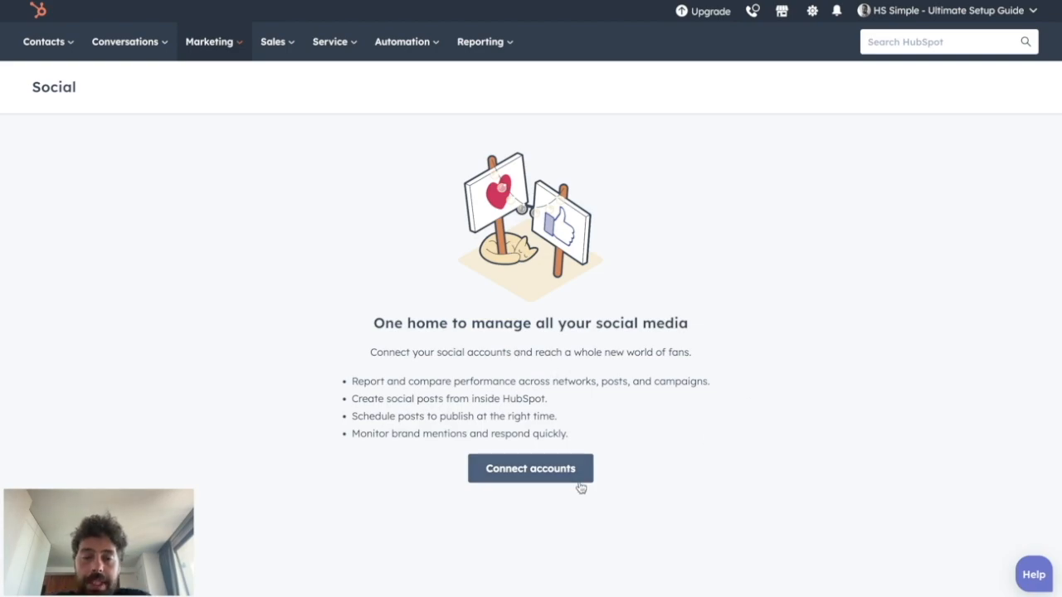
left_click(548, 470)
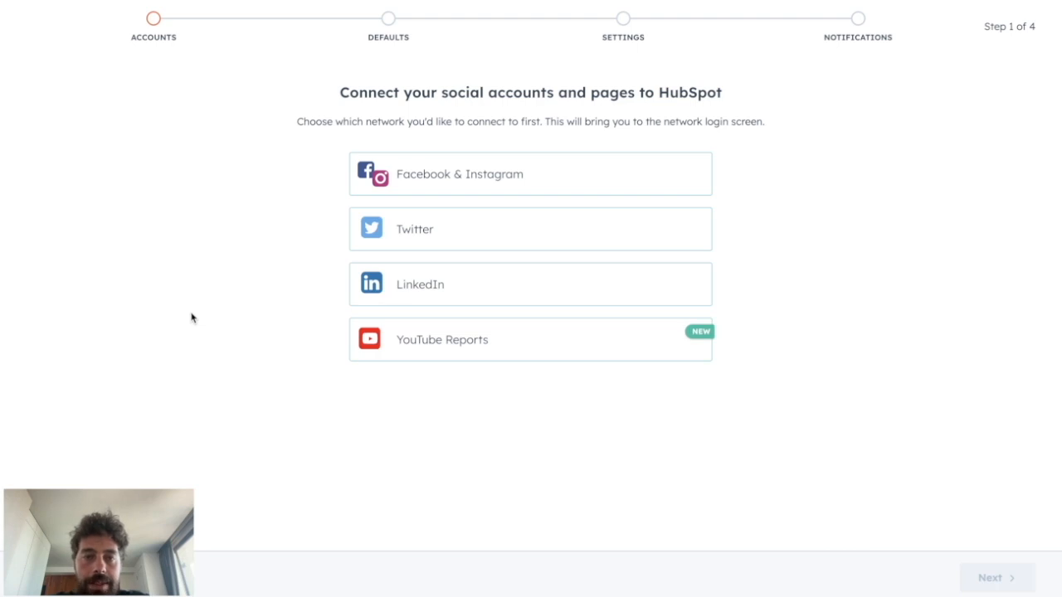
left_click(425, 231)
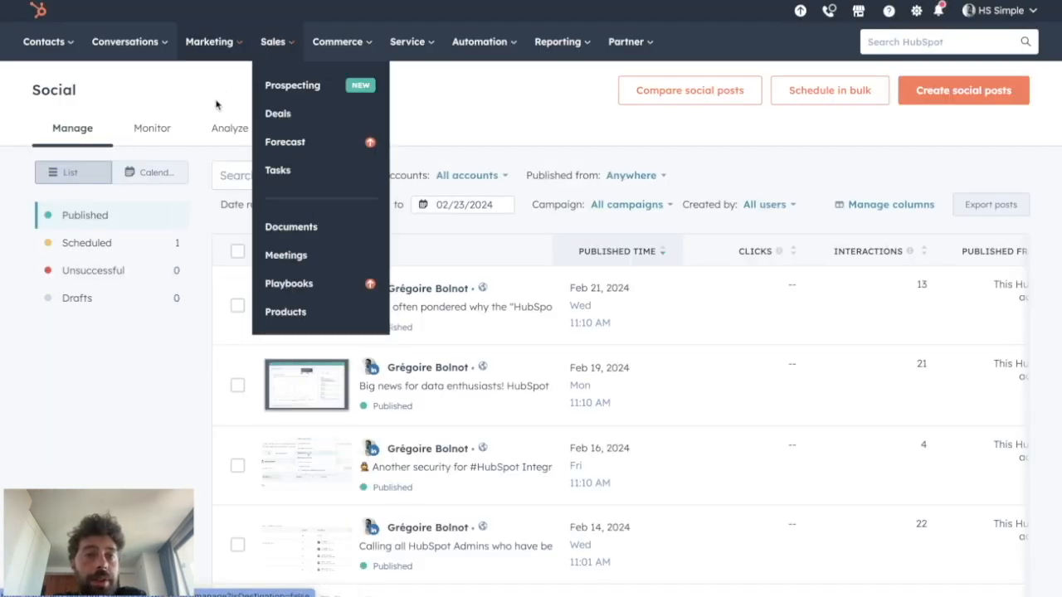
Step: Open the marketing Social tool in the HS Simple portal and start creating new social posts
mouse_move(203, 38)
left_click(194, 202)
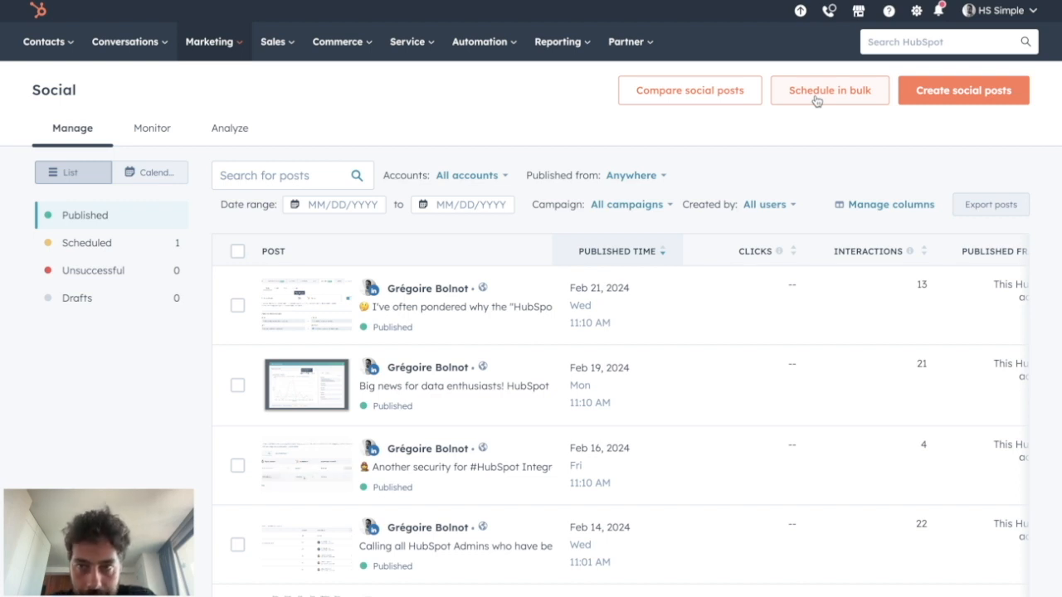
left_click(961, 92)
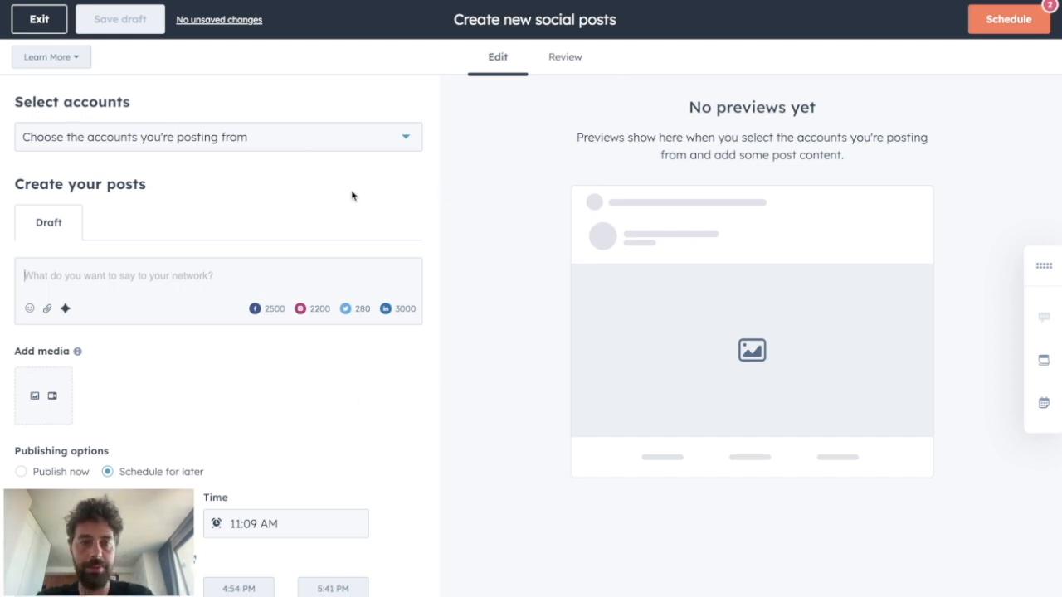
Step: Choose the personal LinkedIn account and the HS Simple Twitter account as the accounts to post from
left_click(133, 141)
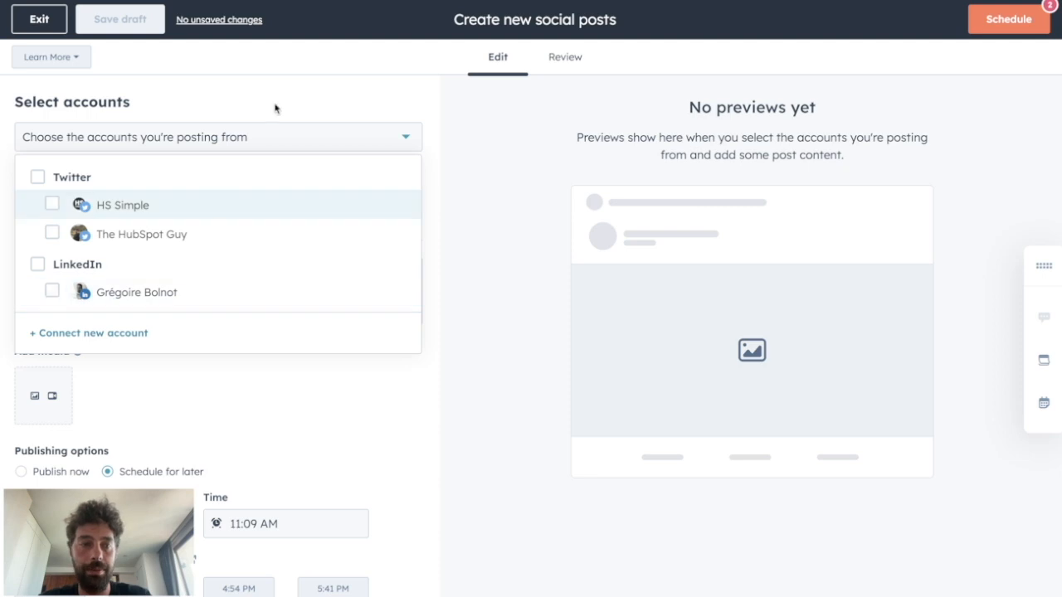
left_click(54, 291)
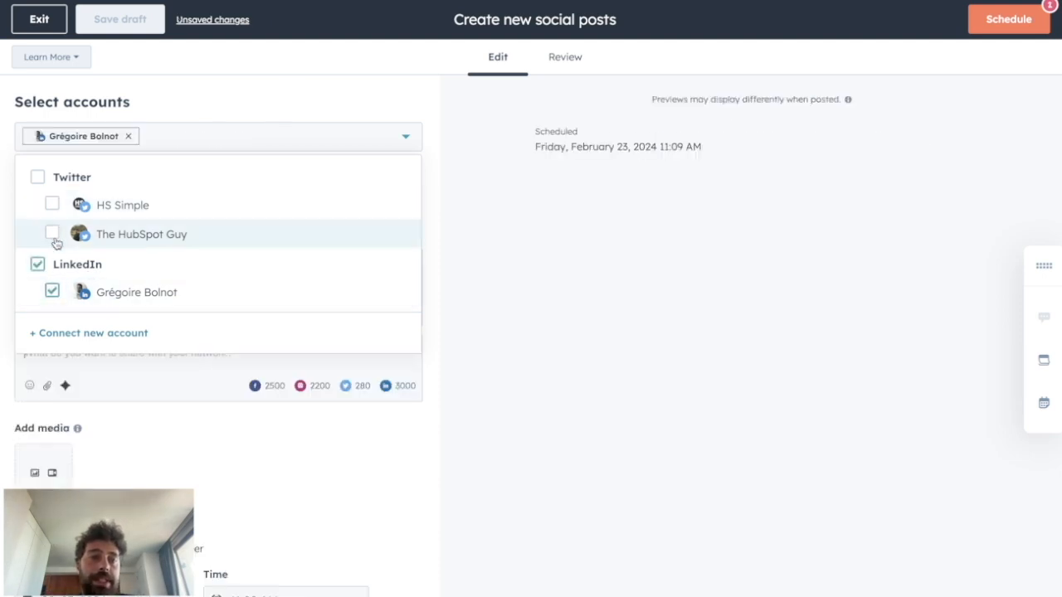
left_click(53, 205)
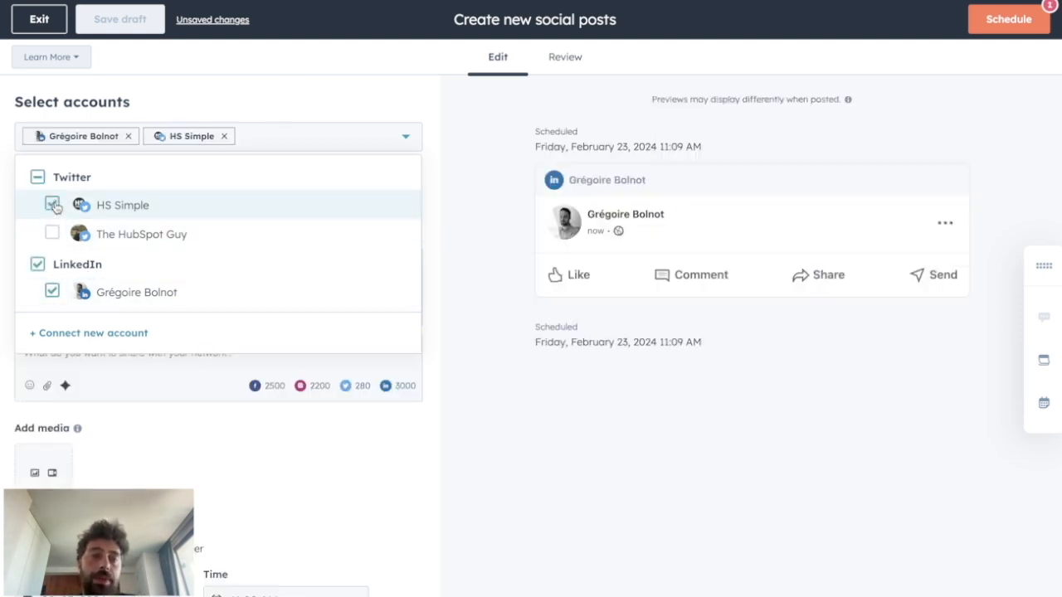
left_click(280, 473)
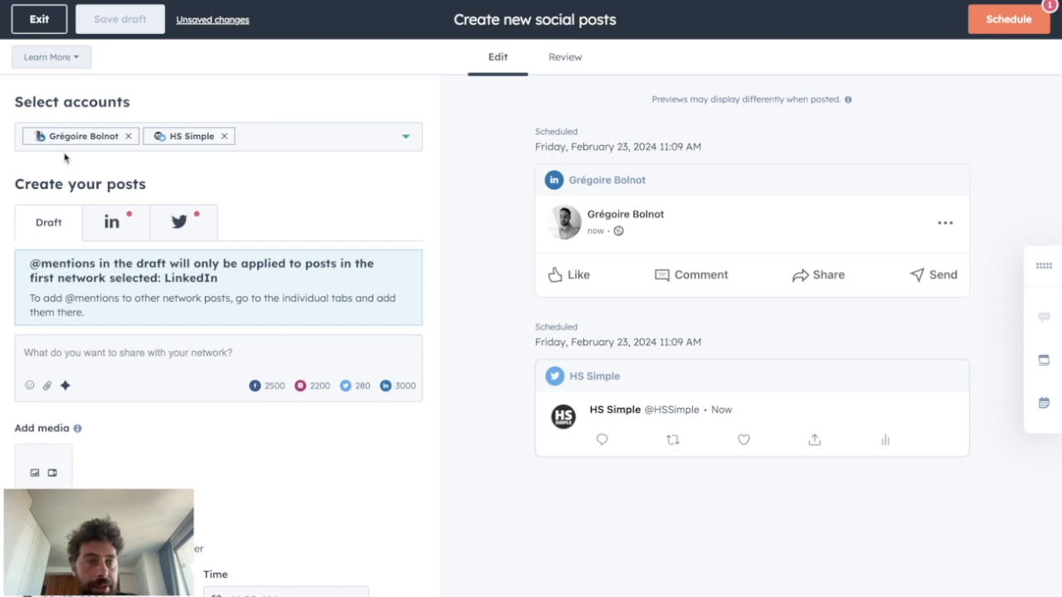
Step: Examine the separate LinkedIn and Twitter versions under the post creation section
left_click_drag(15, 181, 143, 184)
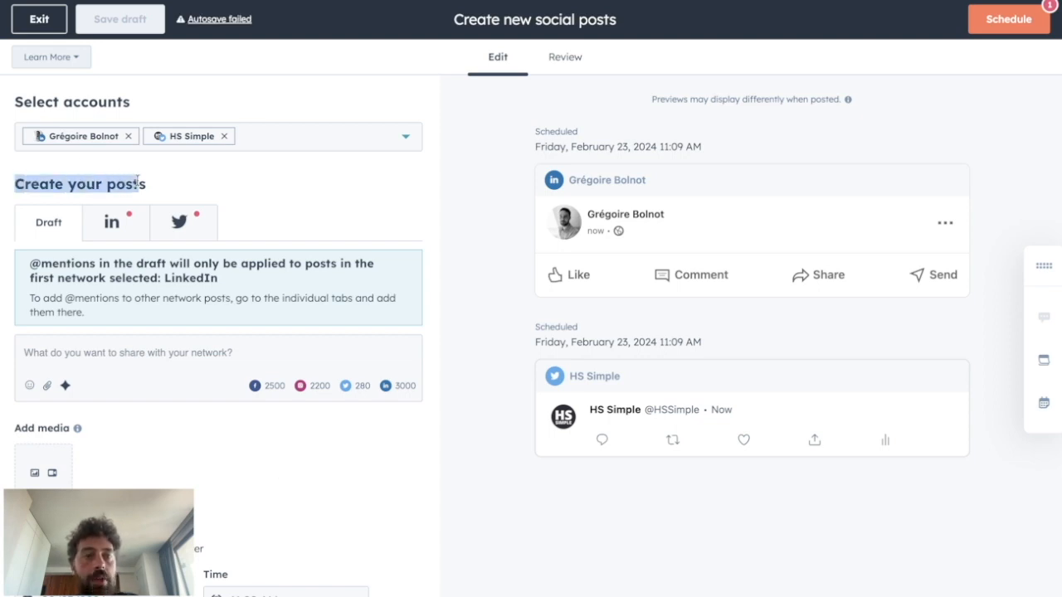
left_click(153, 186)
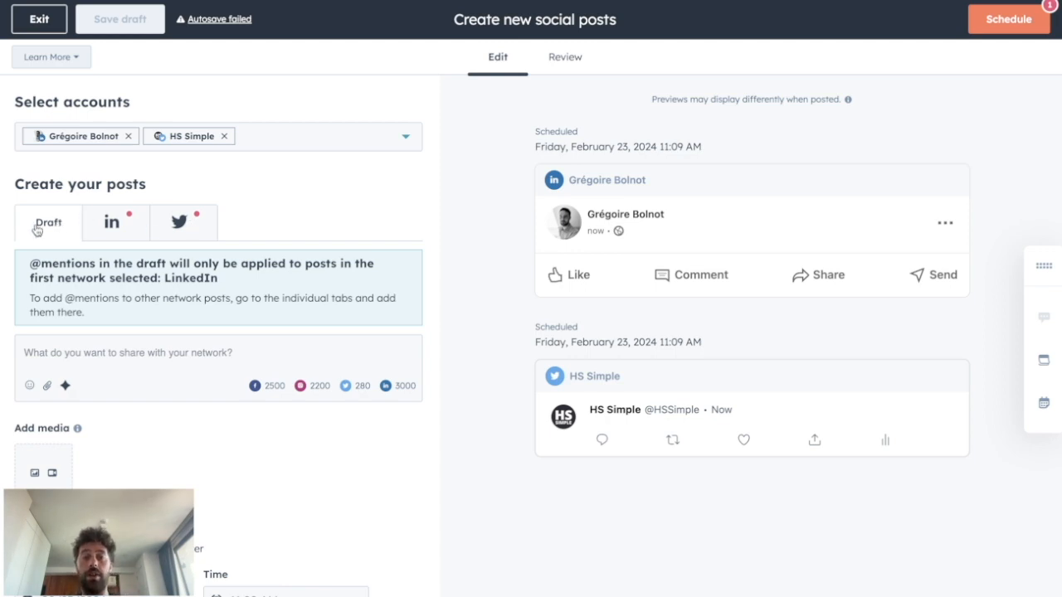
left_click(97, 236)
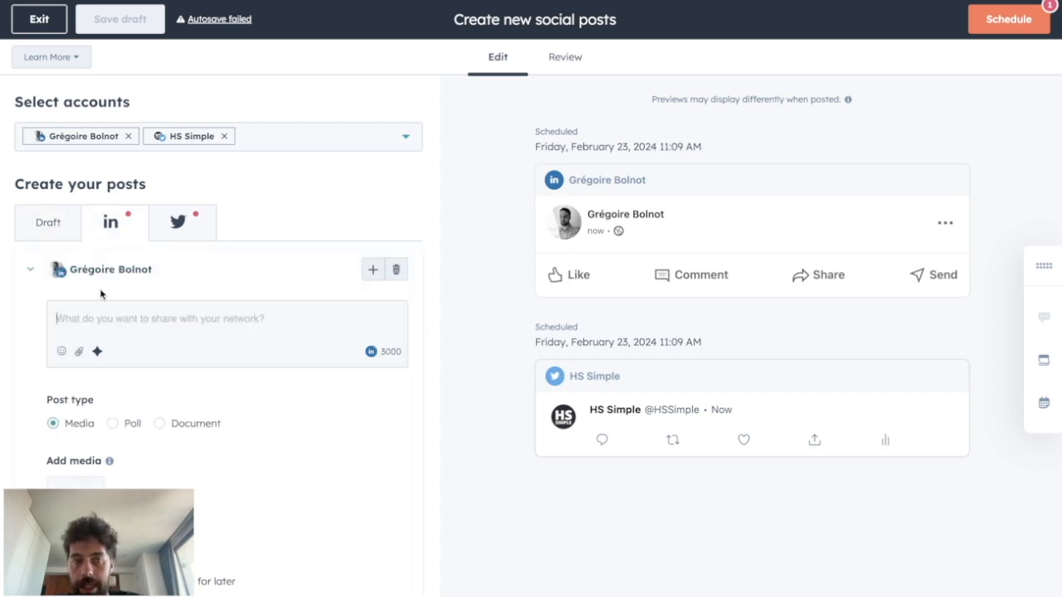
left_click(193, 228)
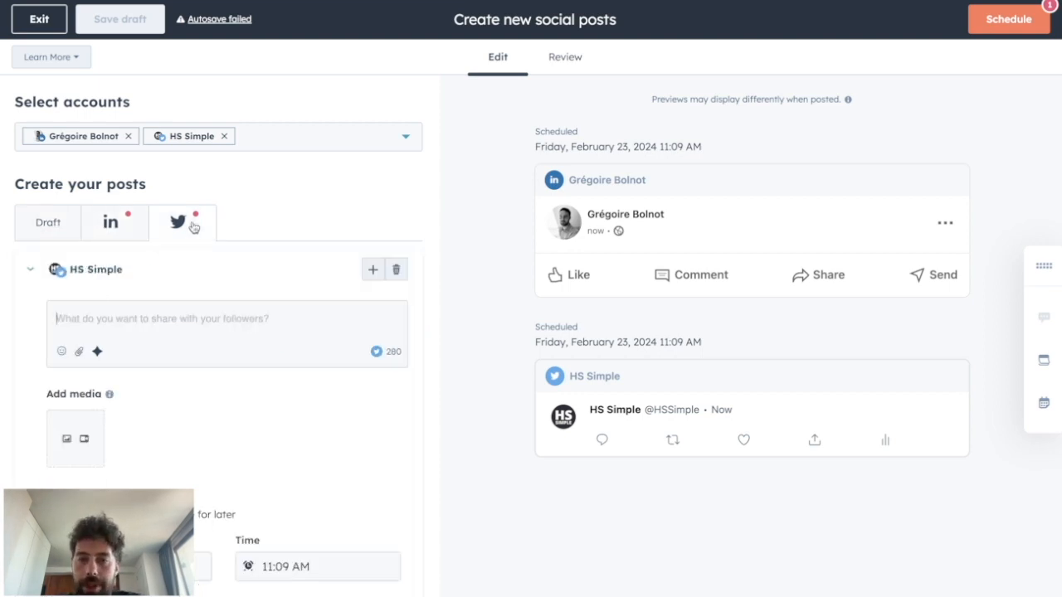
Step: Enter "hello there" as the shared draft text and check it in the LinkedIn and Twitter previews
left_click(68, 235)
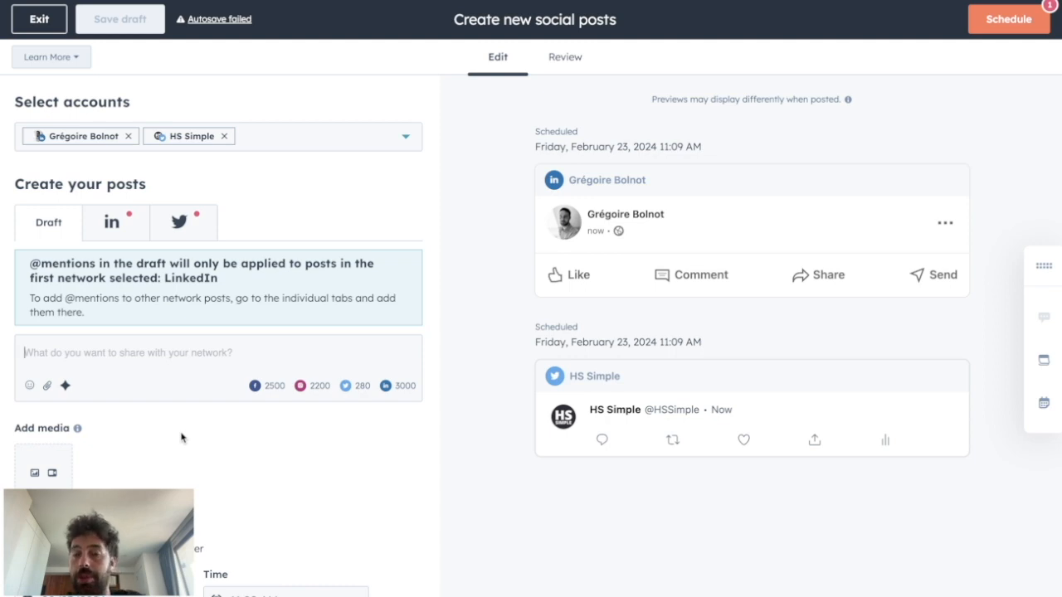
type("hello there")
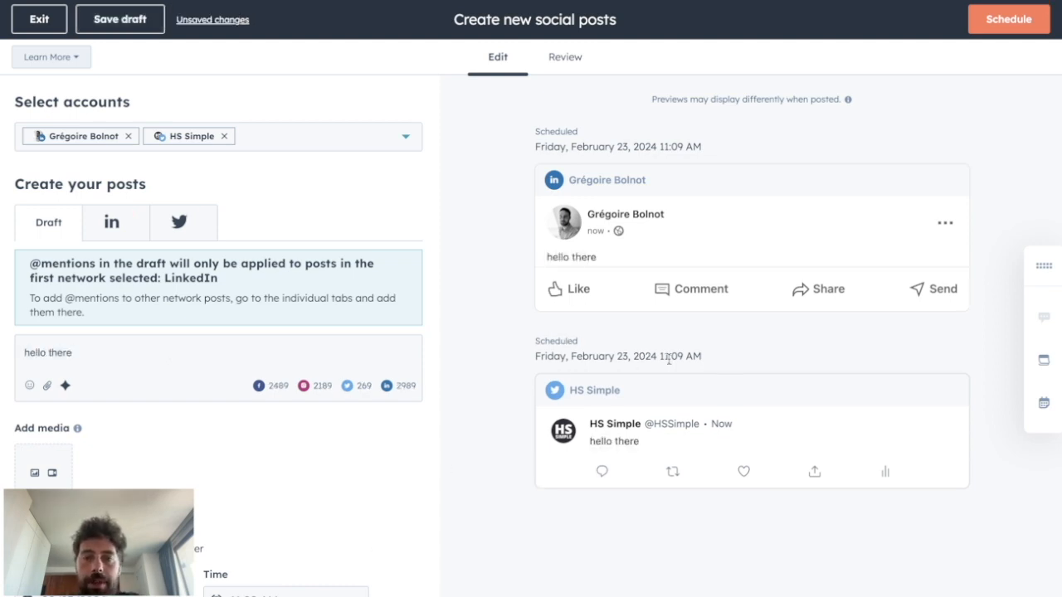
left_click_drag(545, 257, 612, 259)
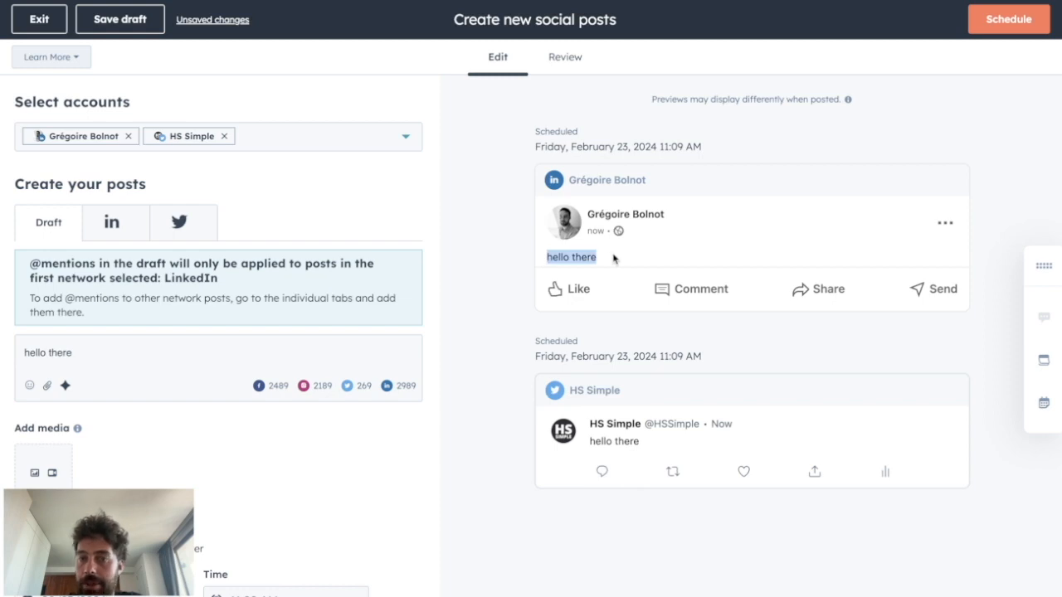
left_click_drag(587, 441, 682, 446)
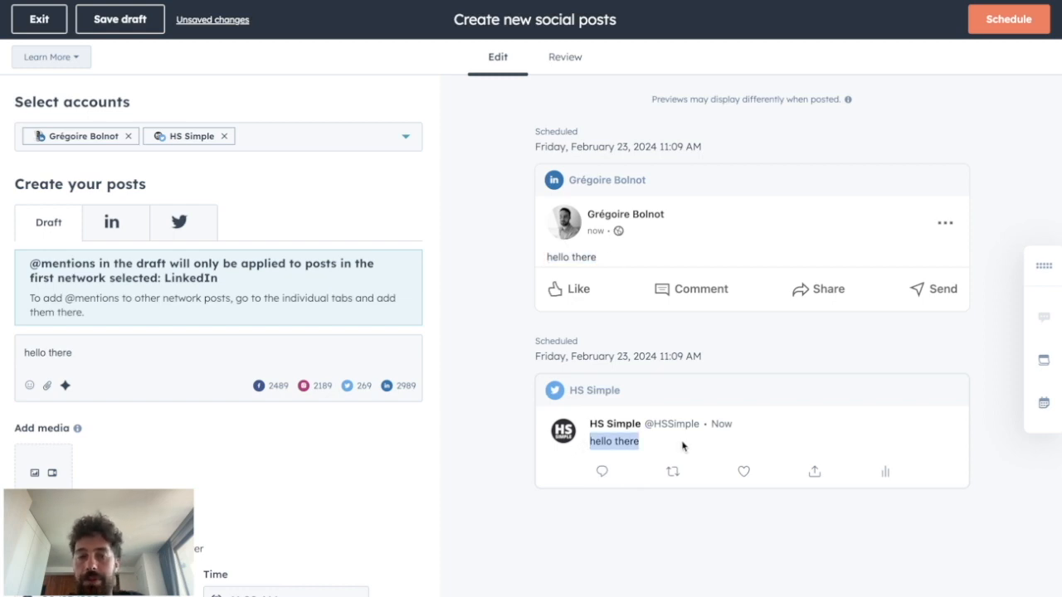
Step: Attach a recent image to the shared draft, check it in both previews and remove it again
left_click(35, 473)
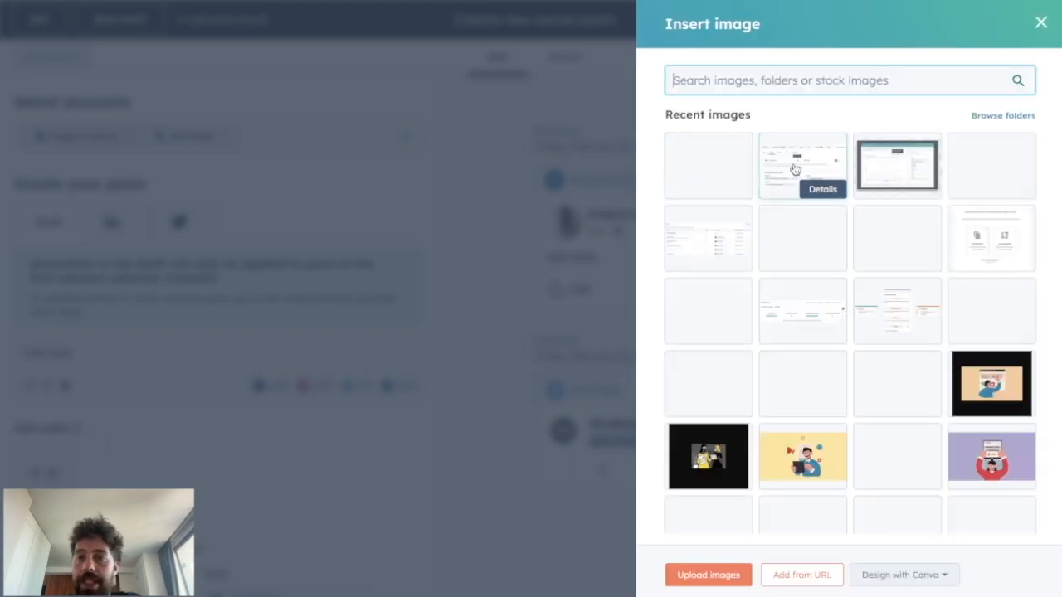
left_click(799, 165)
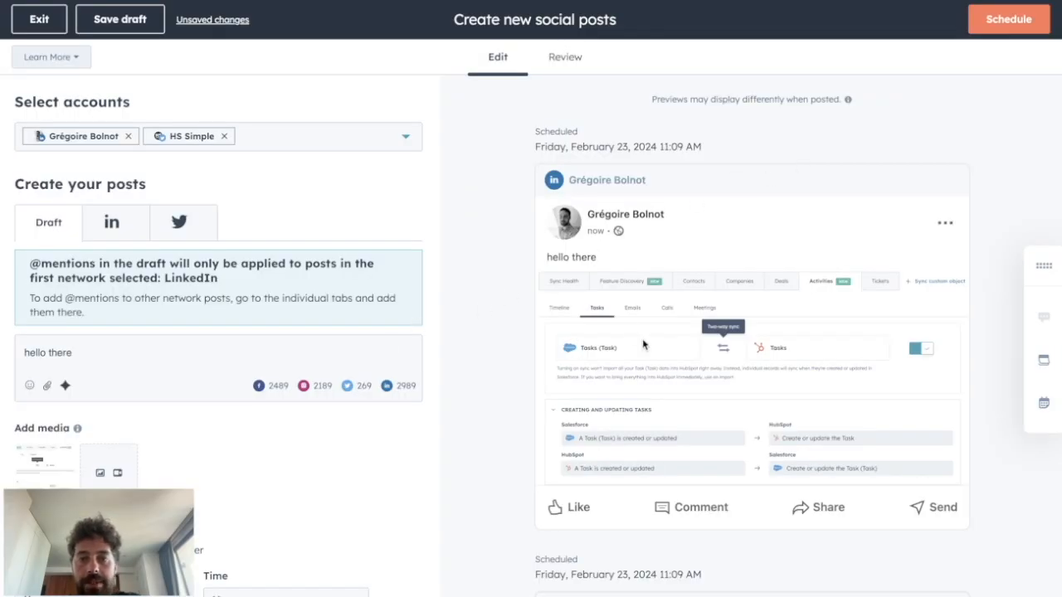
scroll(646, 345, "down", 4)
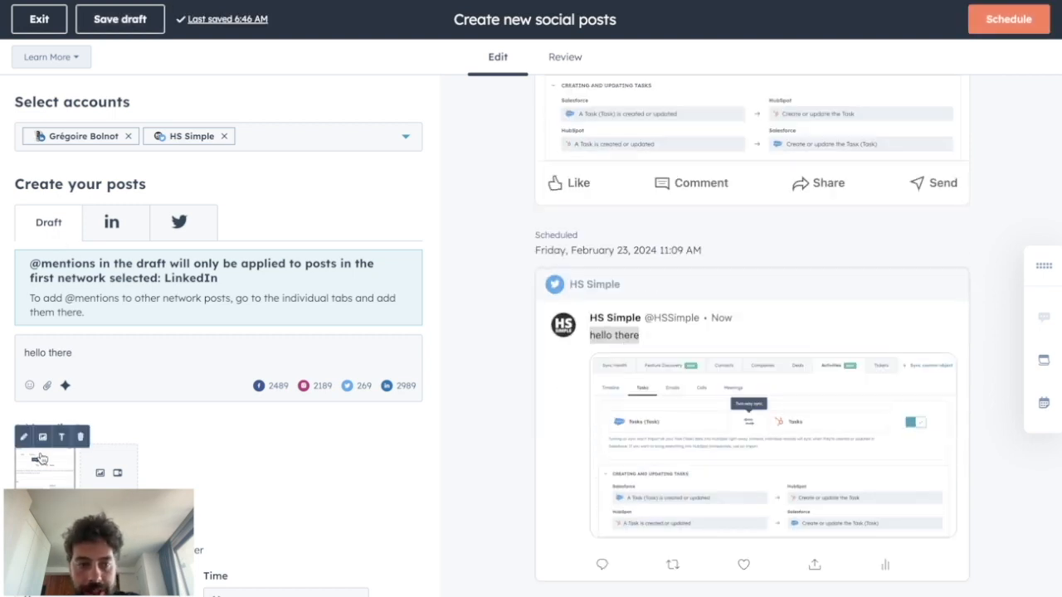
left_click(42, 434)
Step: Extend the LinkedIn version's text to "hello there it's linkedIn" and attach the activity table image to it
left_click(111, 224)
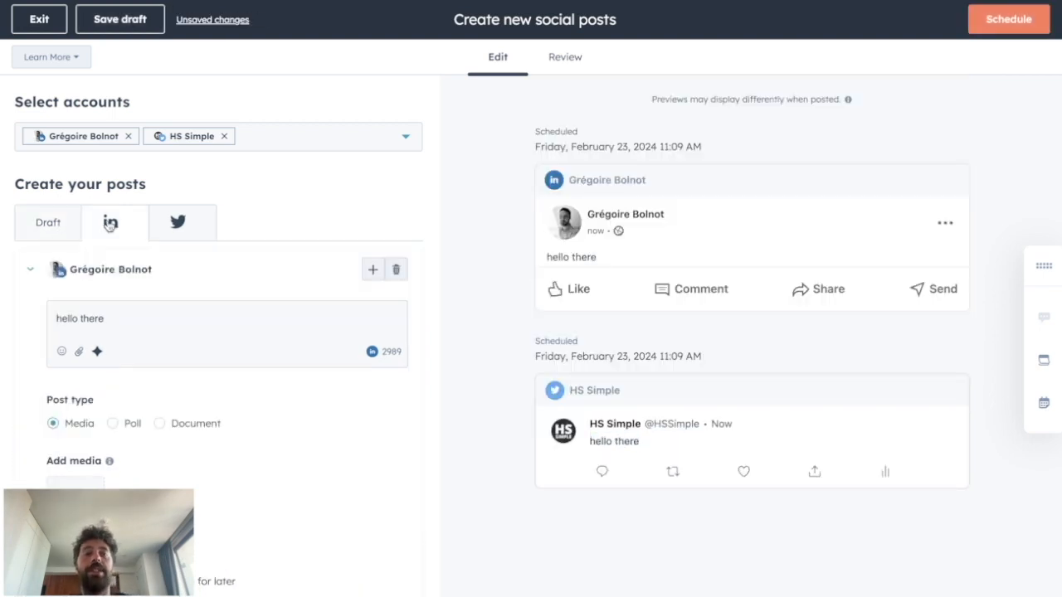
left_click(110, 339)
type("it's linkedIn")
left_click_drag(664, 251, 717, 282)
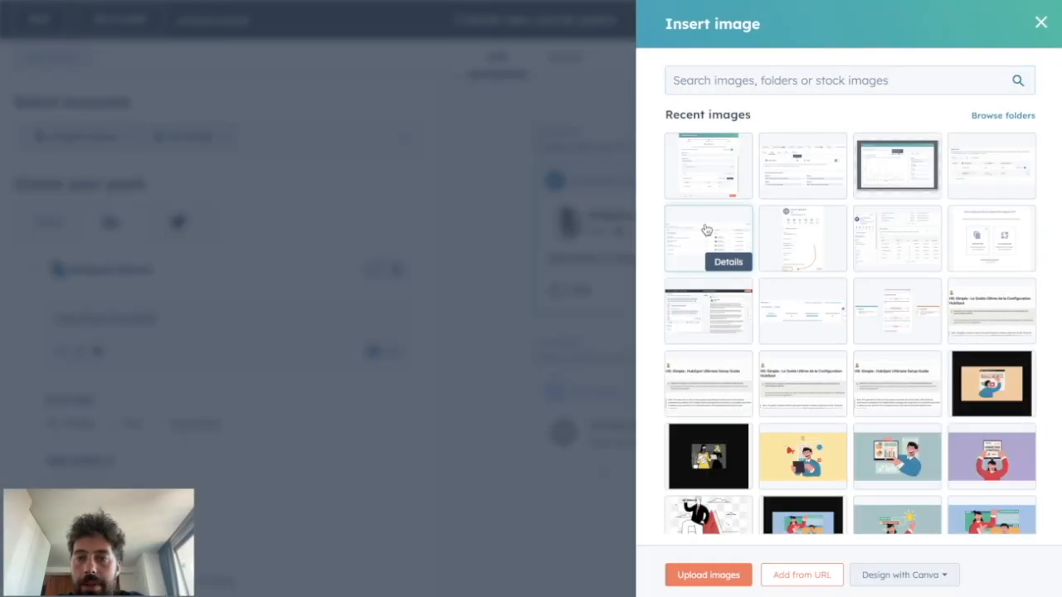
left_click(705, 230)
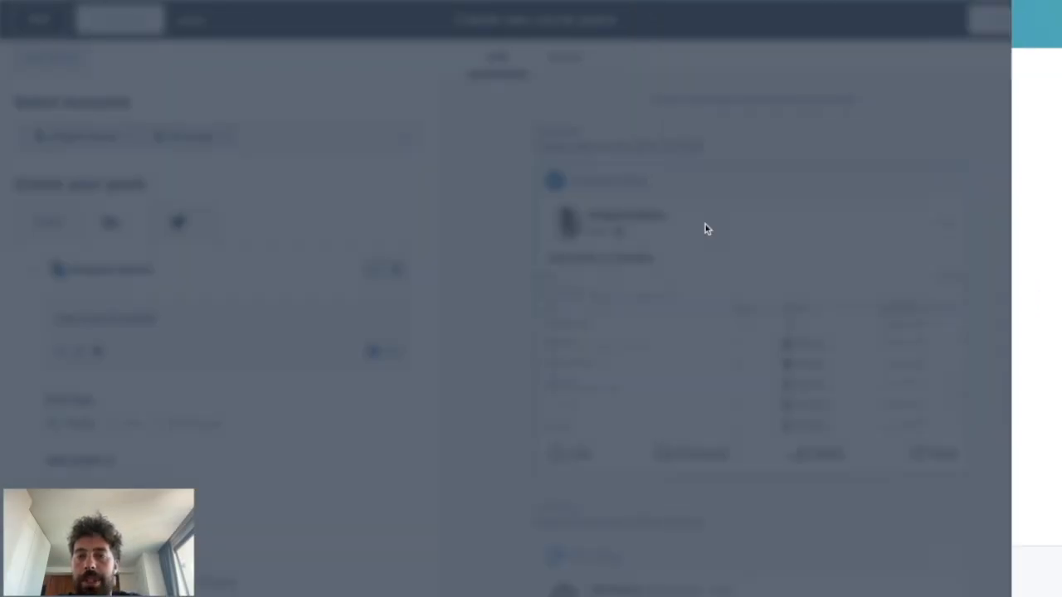
scroll(537, 342, "down", 1)
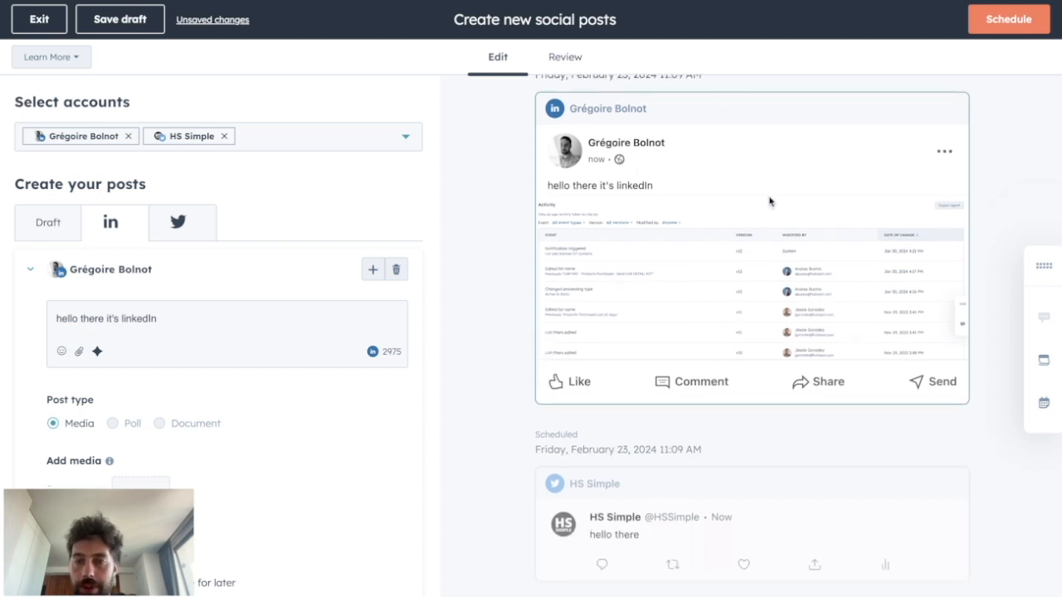
Step: Compare the contents of the shared draft with the LinkedIn and Twitter versions of the post
left_click(48, 229)
left_click(212, 226)
left_click(58, 228)
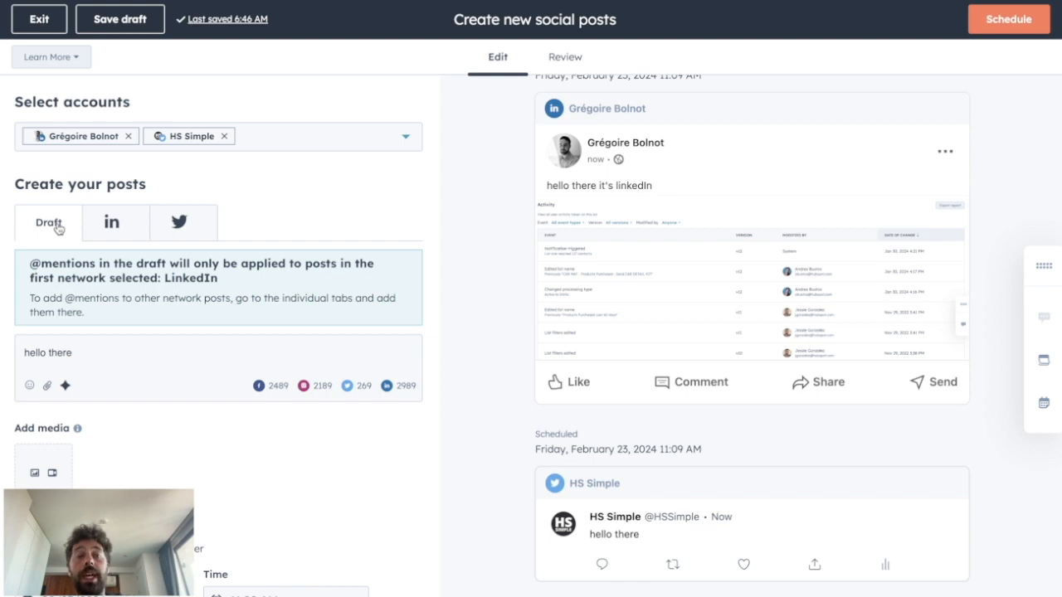
left_click(136, 225)
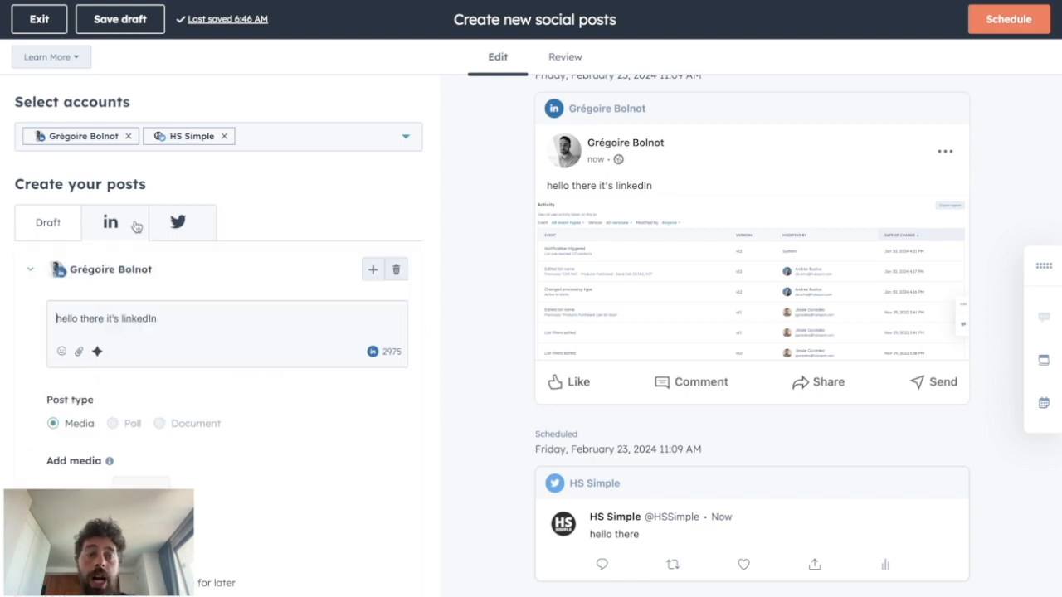
left_click(181, 241)
left_click(57, 228)
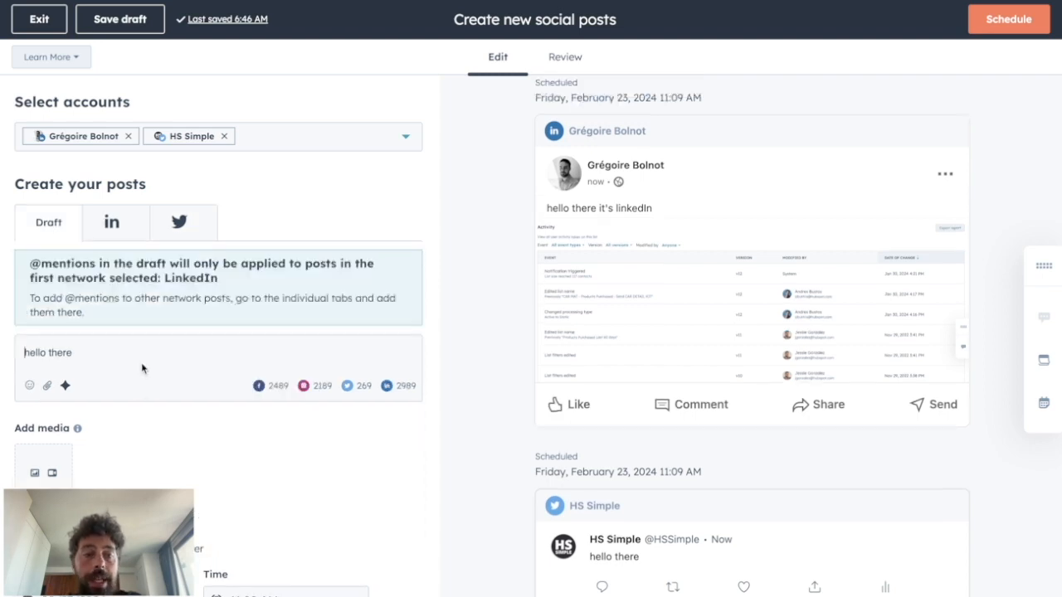
Step: Generate the shared draft text with the AI Assistant from the prompt "create a post about the importance of Inbound Marketing"
left_click_drag(73, 354, 10, 357)
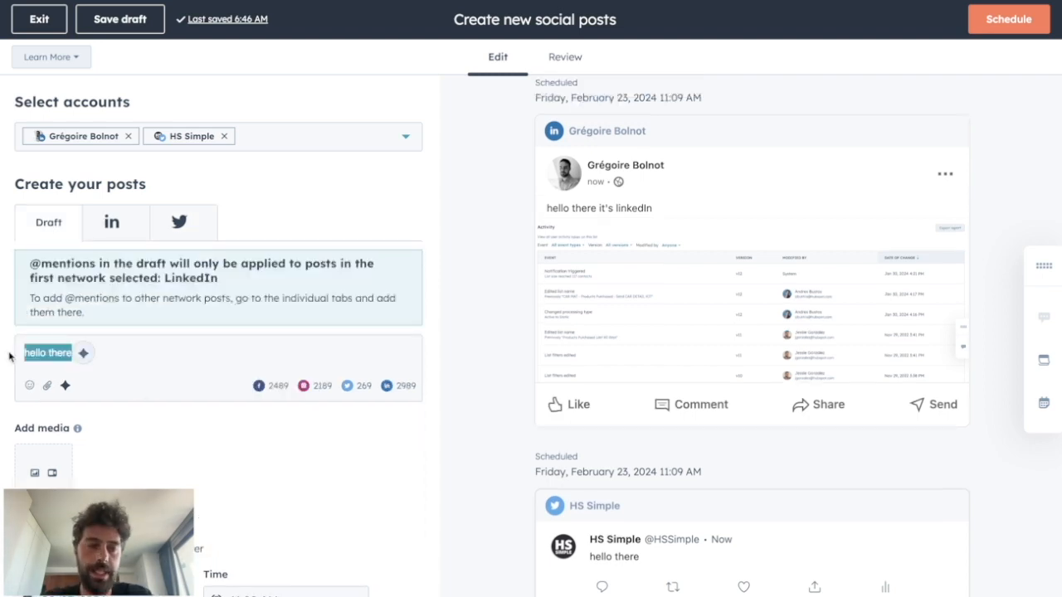
left_click(66, 387)
left_click(224, 474)
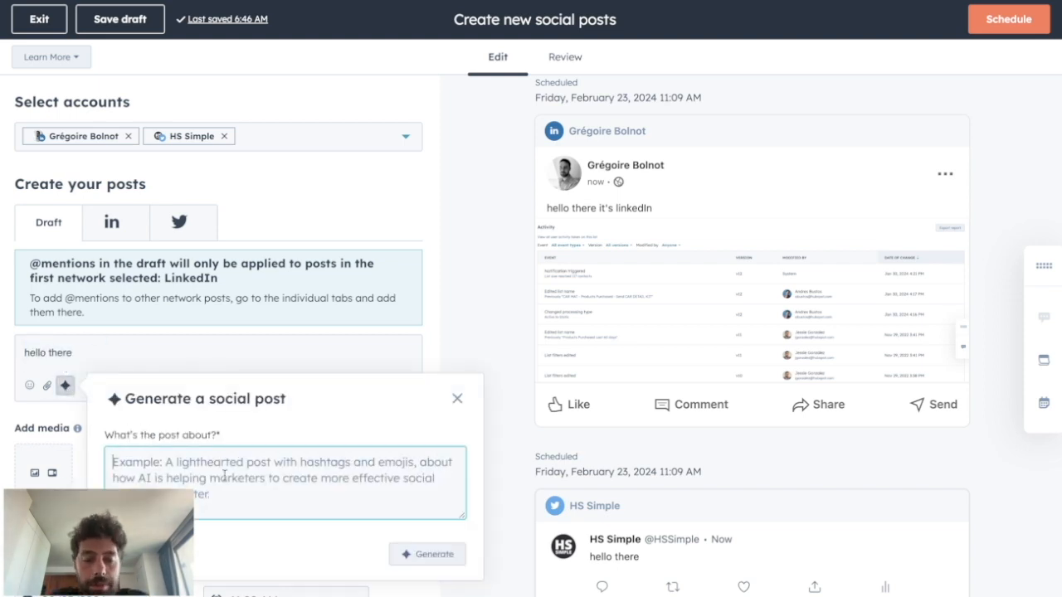
type("create a post about the importance of Inbound Marketing")
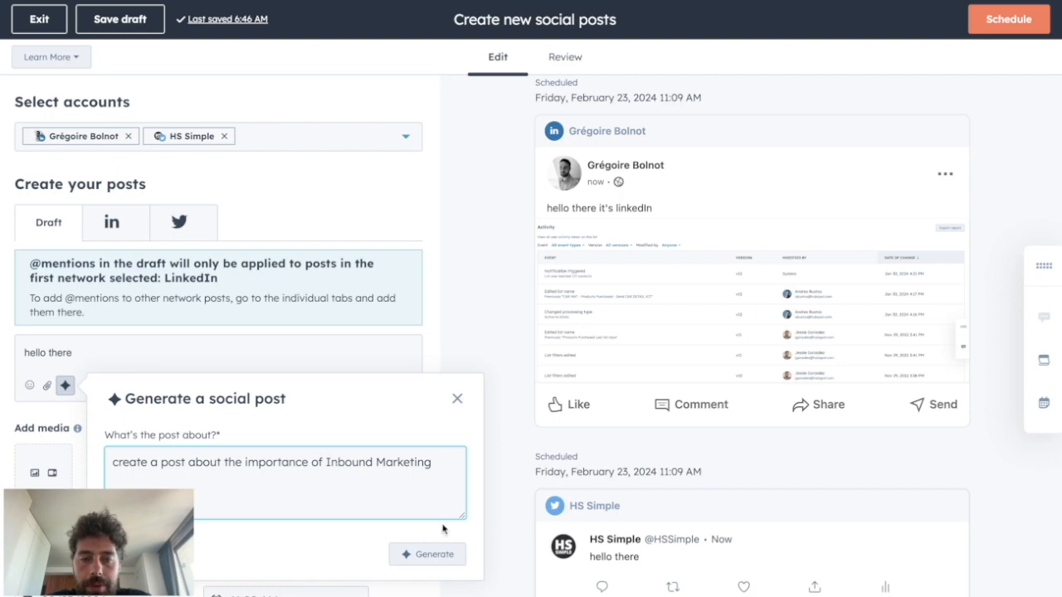
left_click(409, 554)
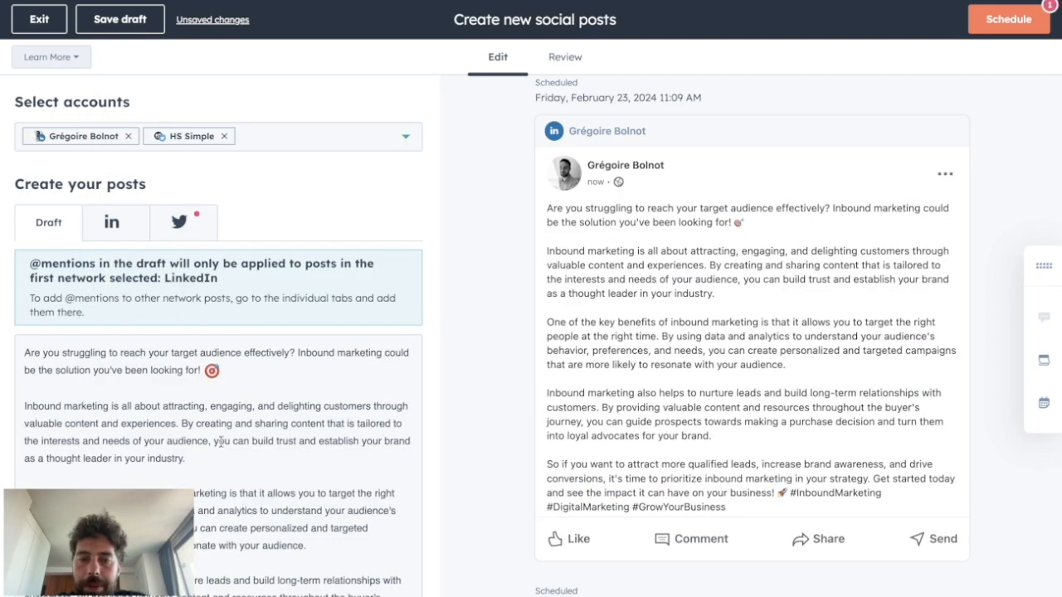
Step: Review the generated inbound marketing text in the draft and in the post previews
scroll(221, 446, "down", 4)
scroll(220, 446, "up", 5)
scroll(220, 443, "down", 2)
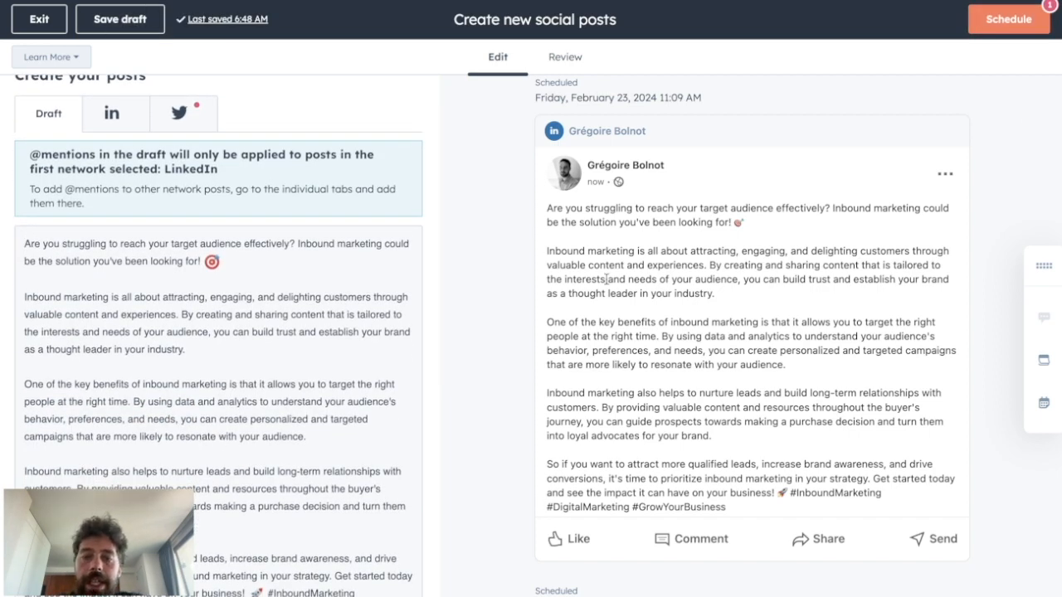
scroll(607, 280, "down", 5)
scroll(606, 280, "down", 1)
scroll(606, 282, "up", 6)
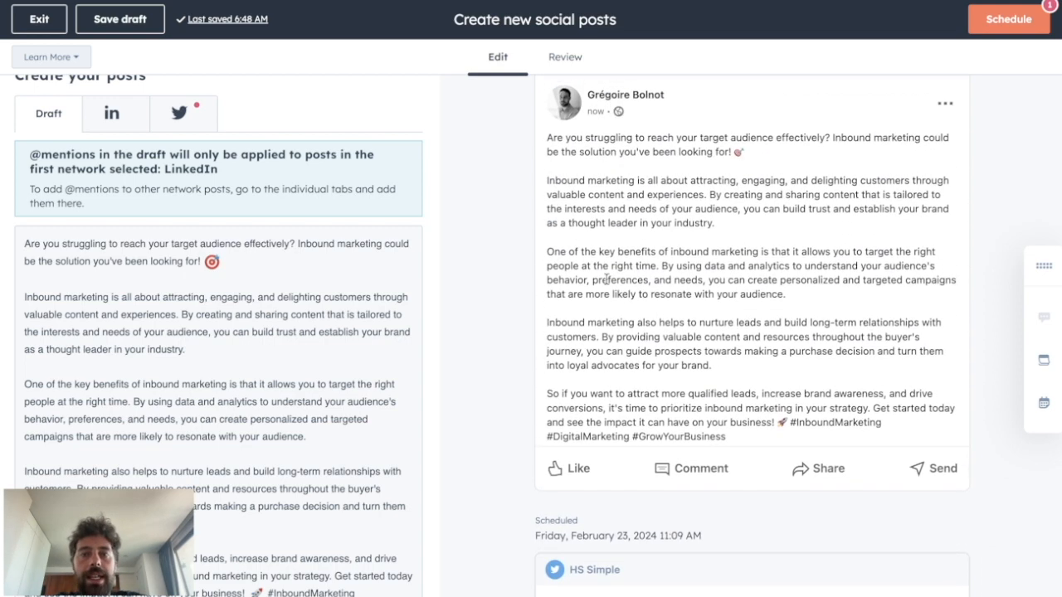
scroll(607, 279, "up", 1)
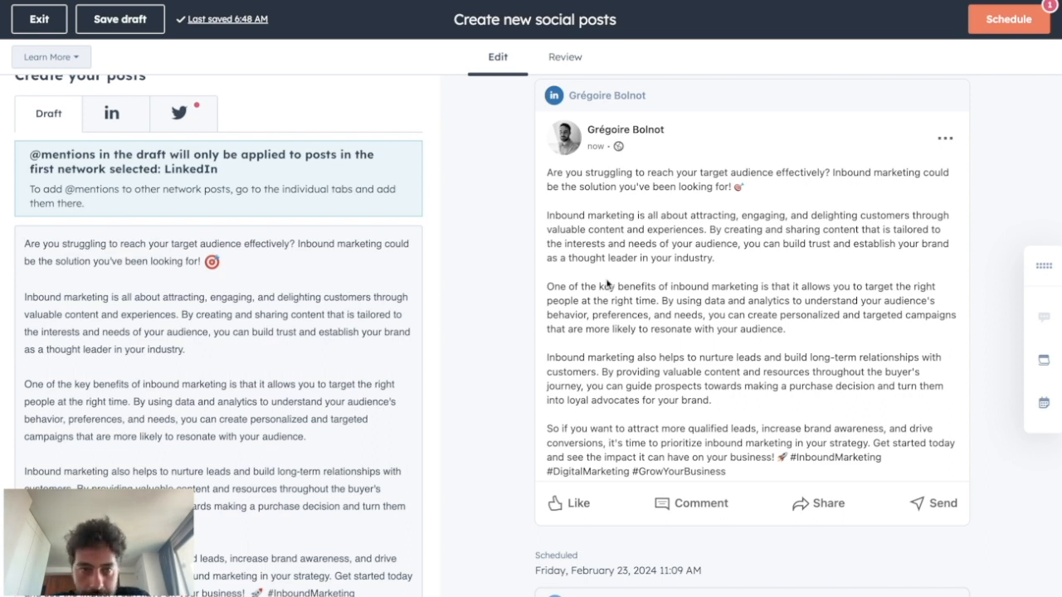
Step: Delete the paragraph beginning "One of the key benefits of inbound marketing" from the LinkedIn version of the post
left_click(119, 121)
left_click_drag(136, 448, 55, 367)
key("BackSpace")
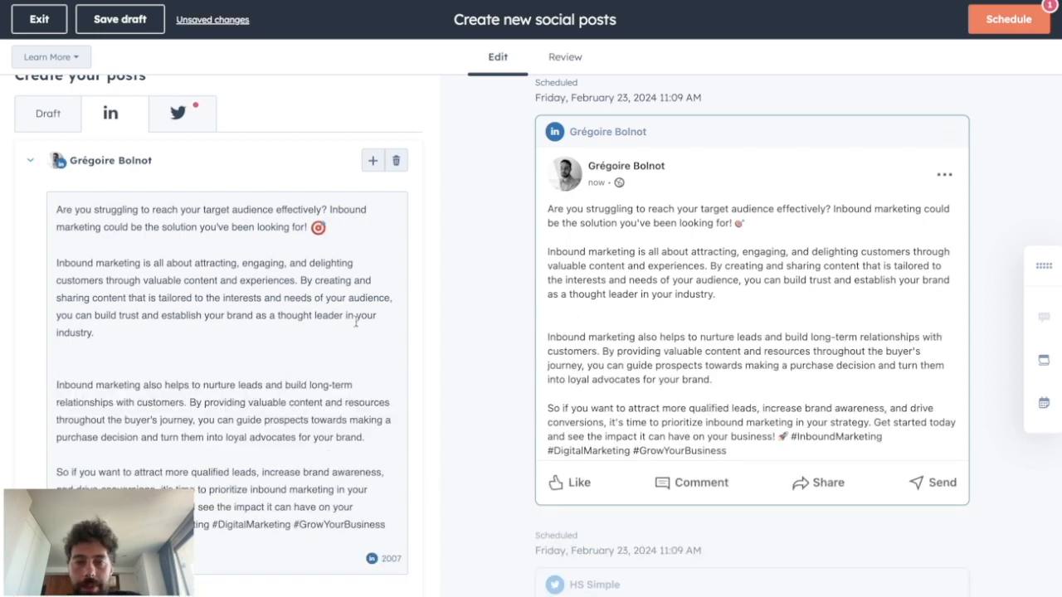
scroll(354, 321, "down", 4)
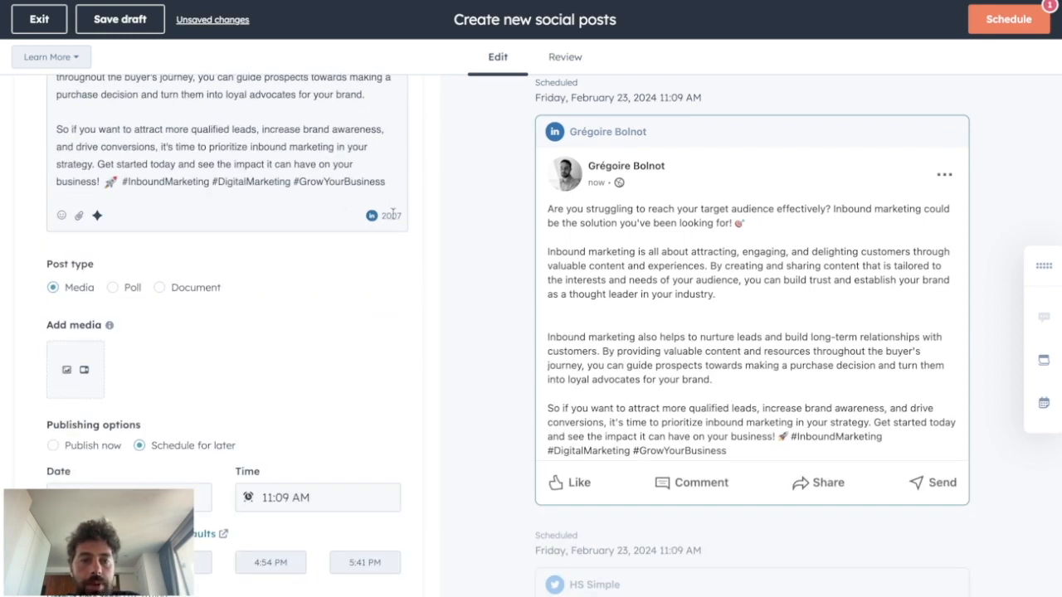
Step: Cut the Twitter version down to the closing paragraph starting "So if you want to attract more qualified leads", without blank lines above it
scroll(290, 232, "up", 5)
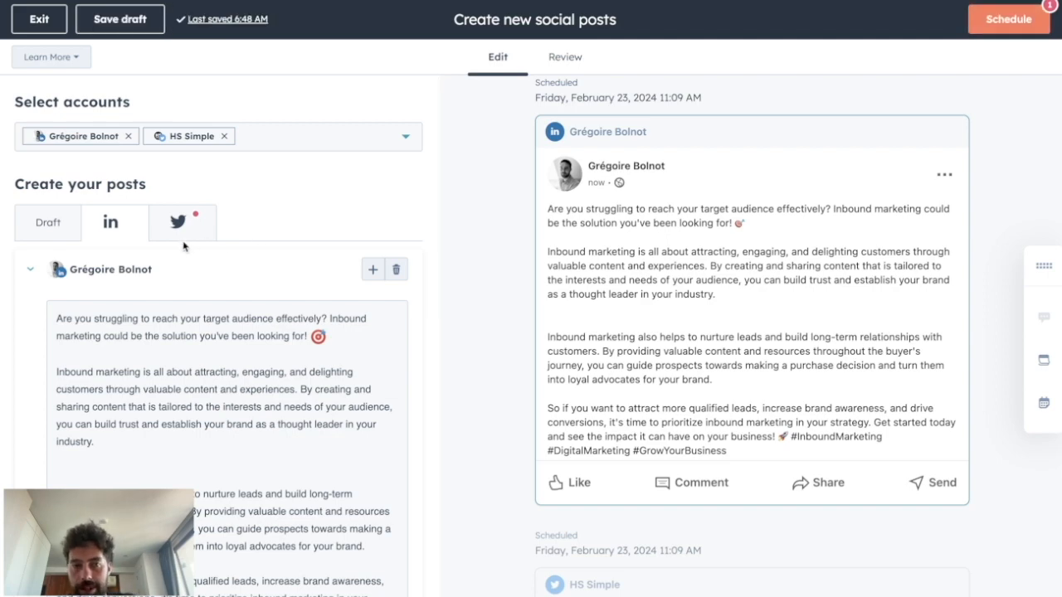
left_click(181, 231)
scroll(184, 409, "down", 4)
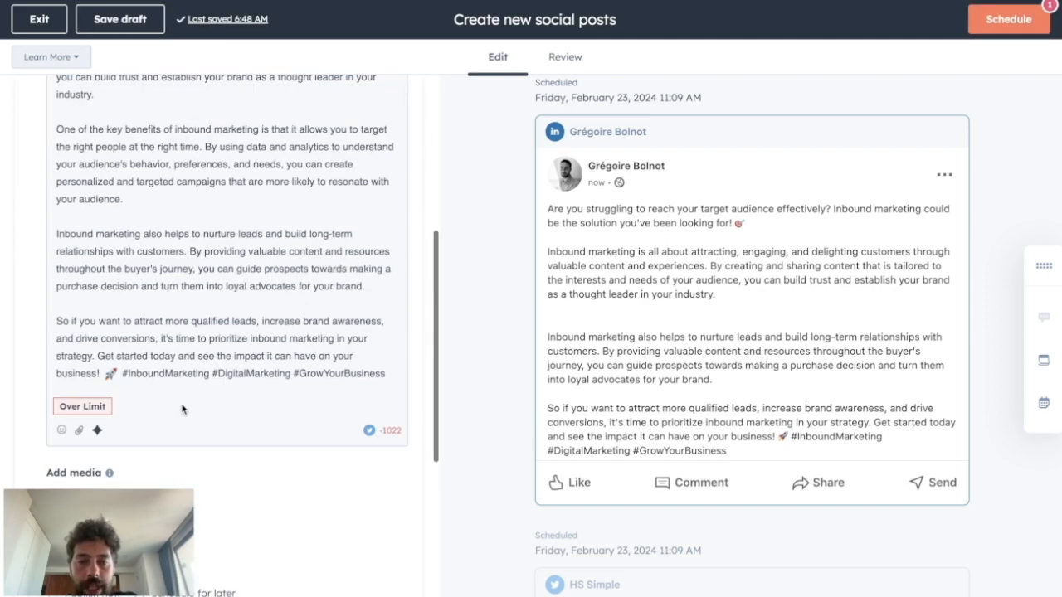
left_click_drag(361, 438, 421, 437)
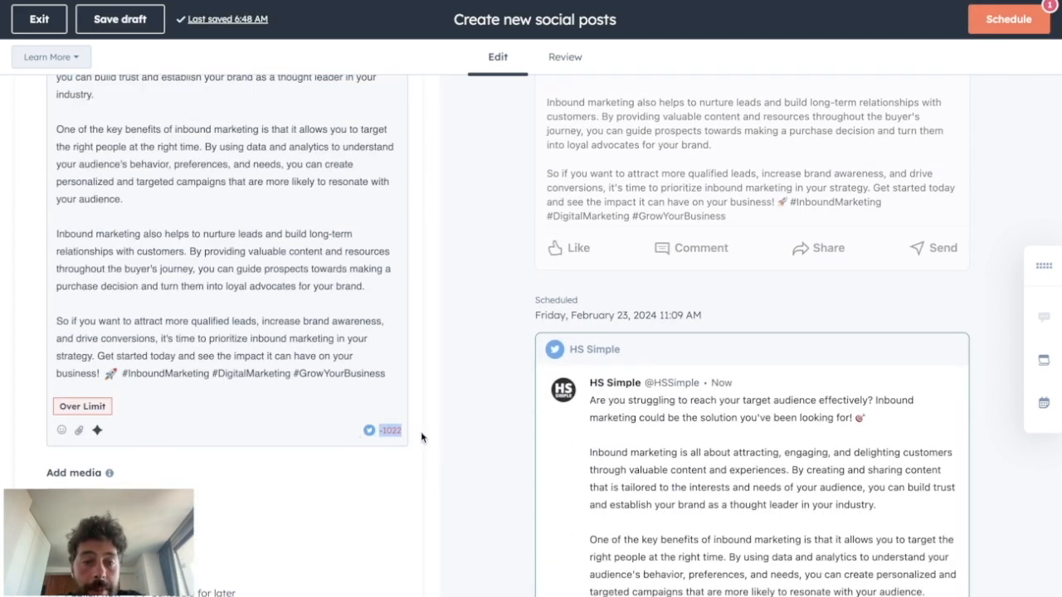
left_click_drag(388, 375, 365, 286)
key("BackSpace")
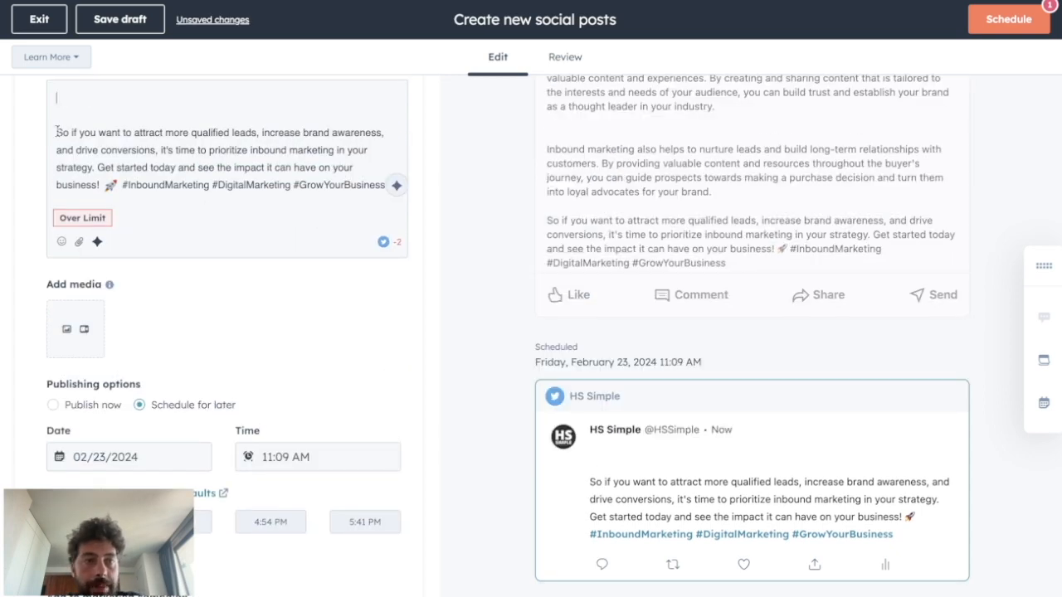
left_click(56, 133)
key("BackSpace")
key("BackSpace")
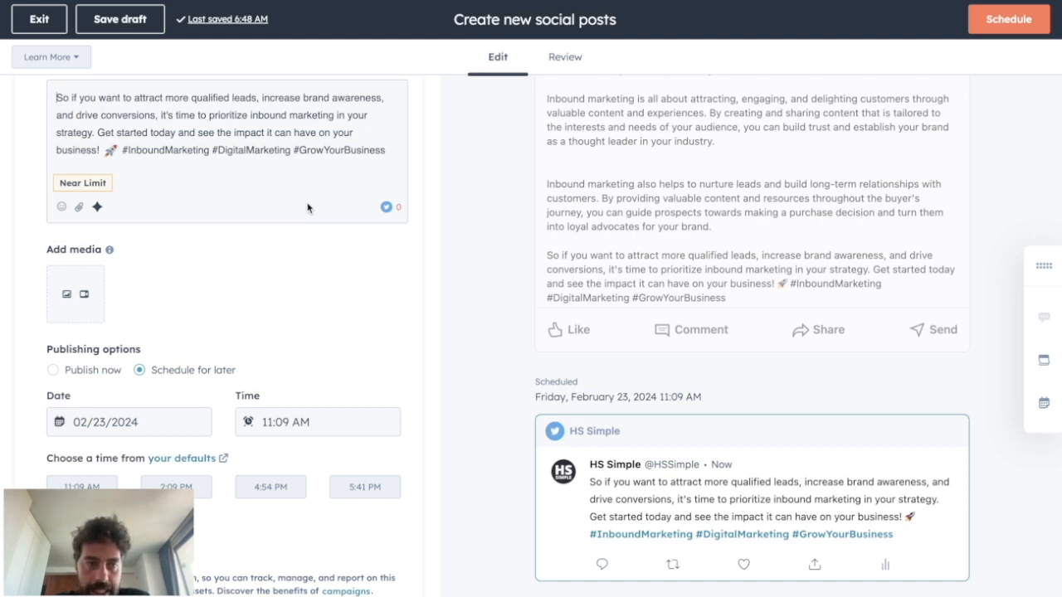
Step: Examine the Twitter post's publishing options, dates and times, keeping it scheduled for 02/23/2024 at 11:09 AM
left_click(53, 370)
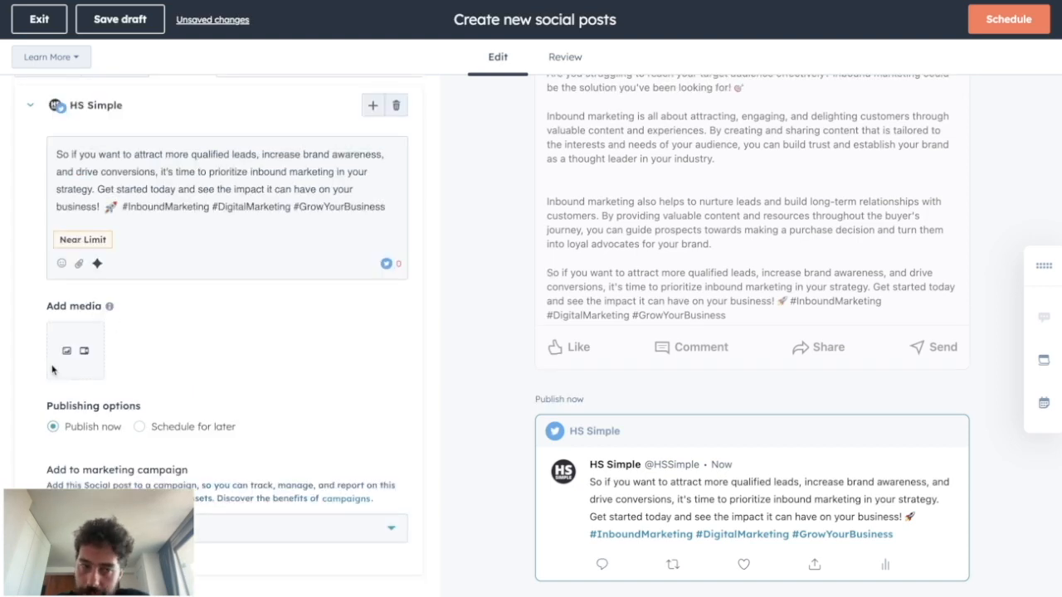
left_click(136, 427)
scroll(135, 426, "down", 3)
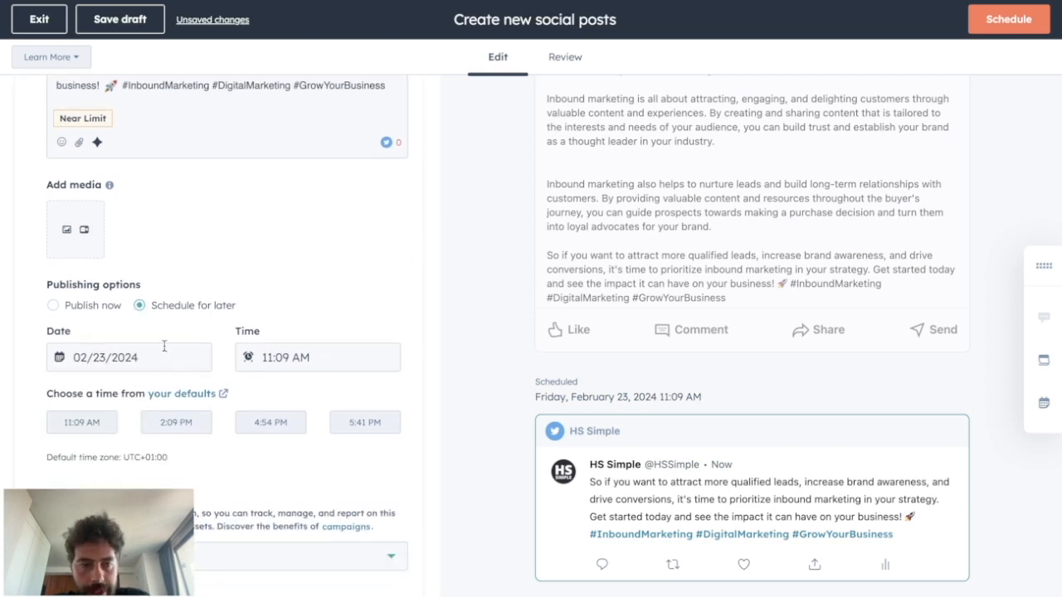
left_click(164, 348)
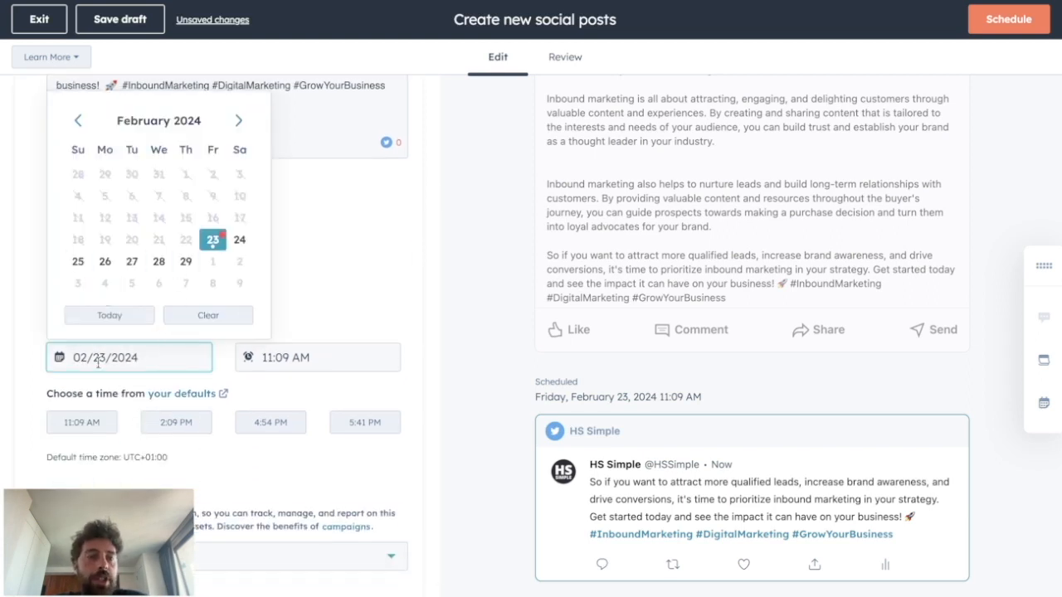
left_click(332, 358)
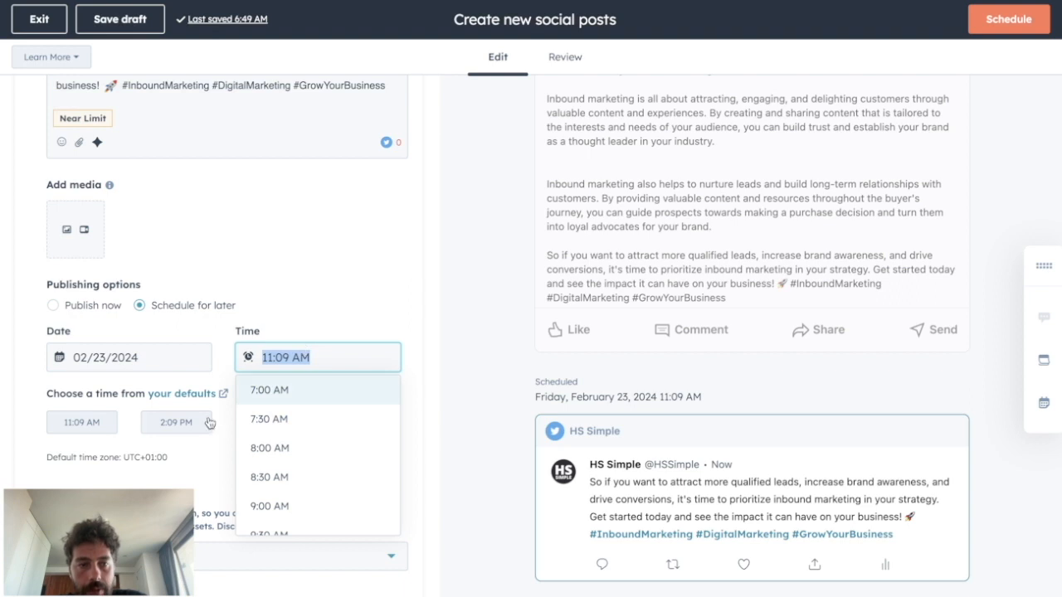
left_click(6, 390)
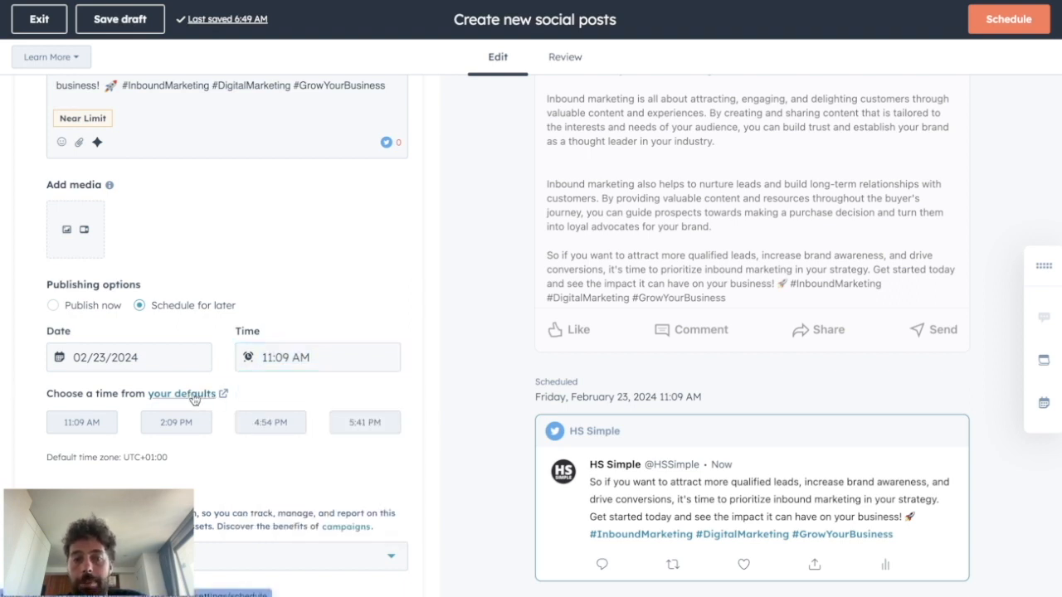
left_click(80, 433)
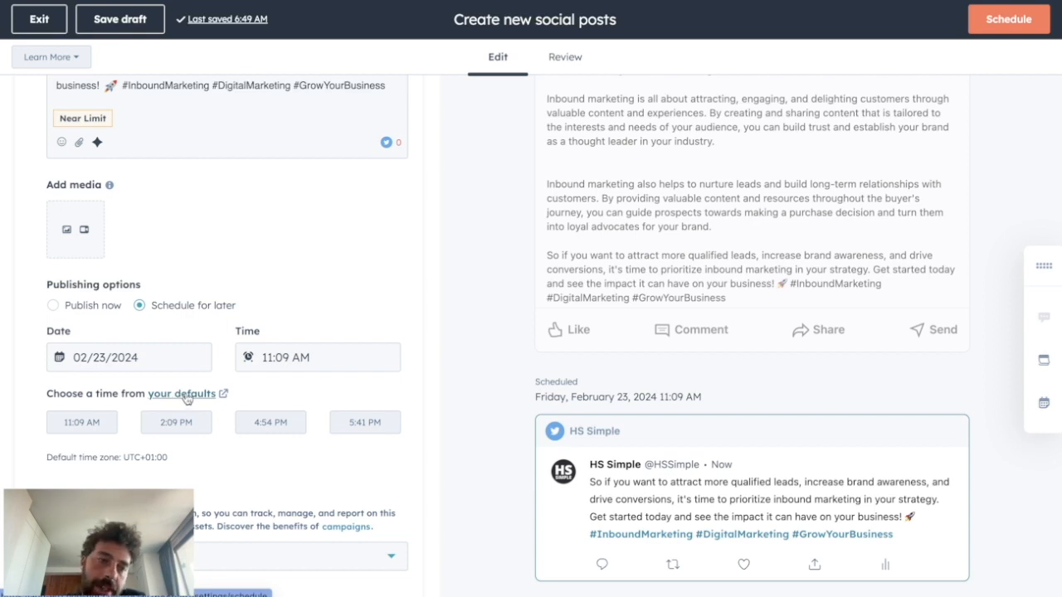
Step: Inspect the marketing campaign choices for the Twitter post without assigning one
scroll(187, 396, "down", 1)
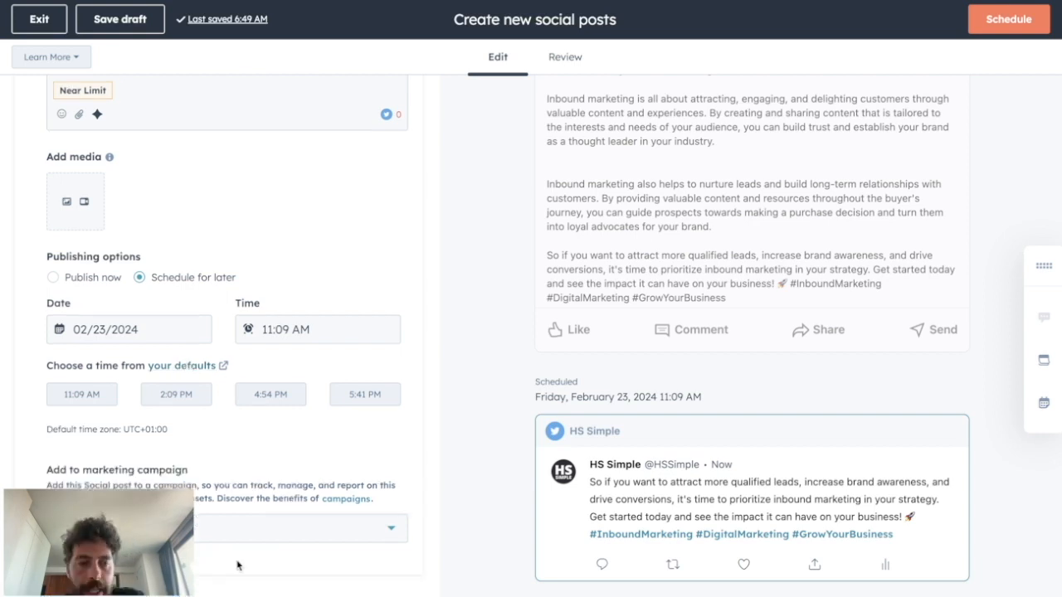
left_click(274, 536)
left_click(296, 195)
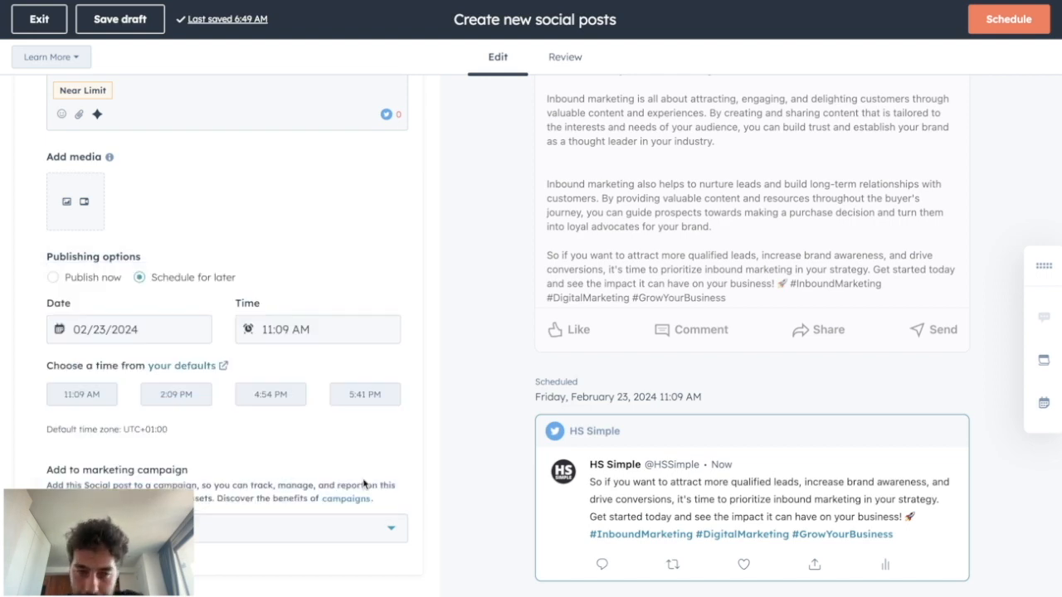
Step: Review the LinkedIn and Twitter posts as a list, checking their text, scheduled time, creator and campaign
scroll(358, 529, "up", 5)
left_click(561, 58)
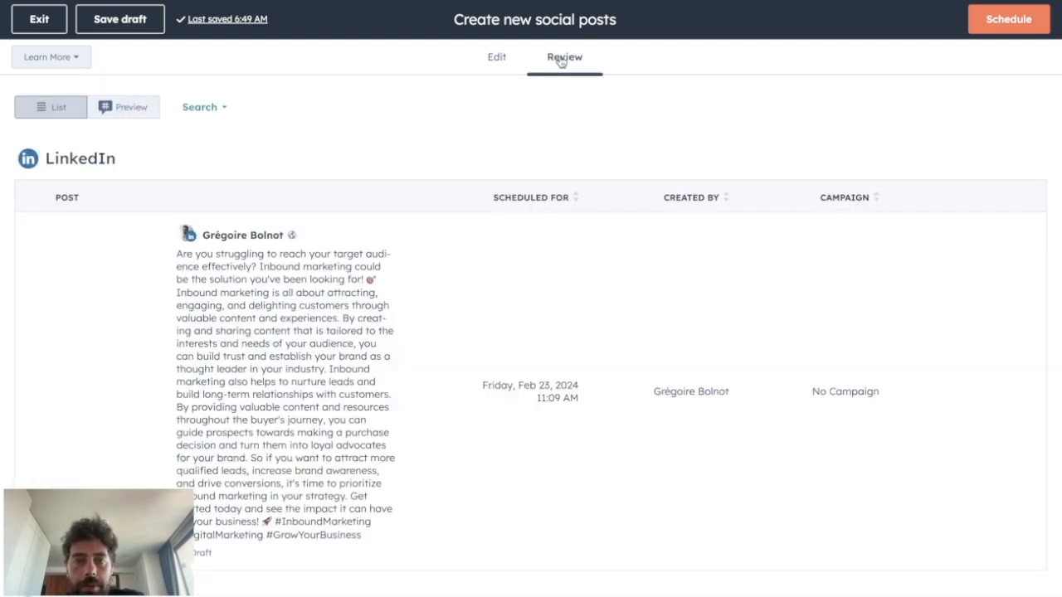
scroll(318, 442, "down", 2)
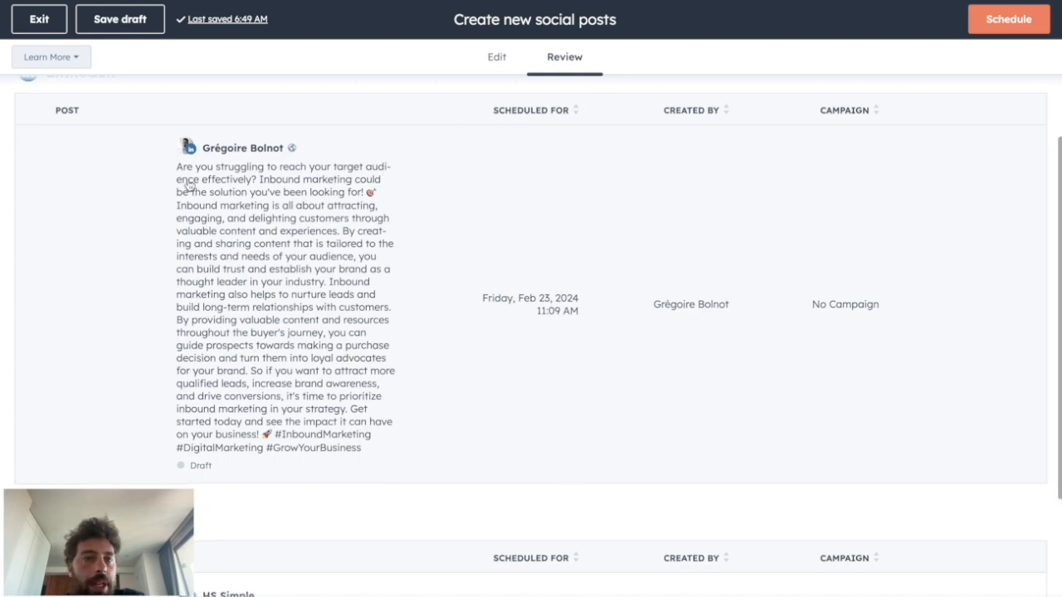
left_click_drag(170, 174, 341, 404)
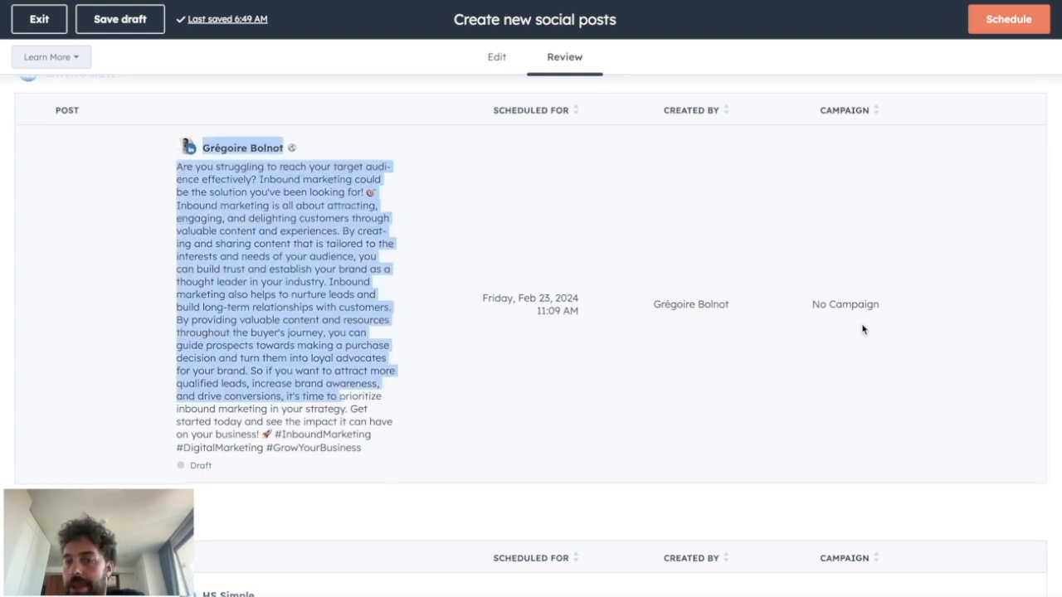
scroll(862, 330, "down", 2)
scroll(861, 329, "up", 4)
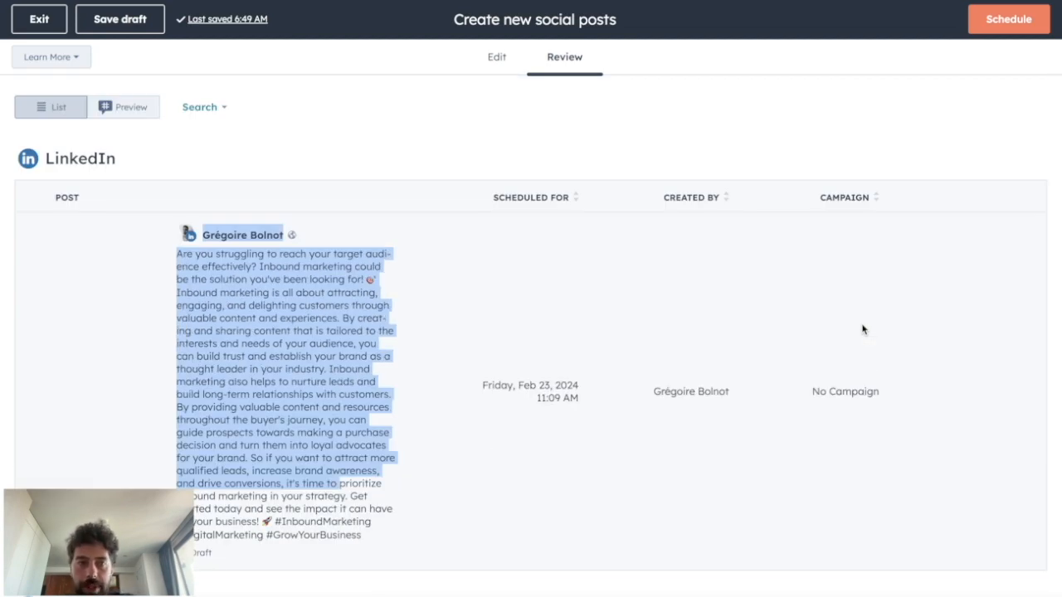
Step: Preview the LinkedIn post and the Twitter post as they will look on each network
left_click(116, 108)
scroll(352, 370, "down", 1)
scroll(353, 370, "up", 1)
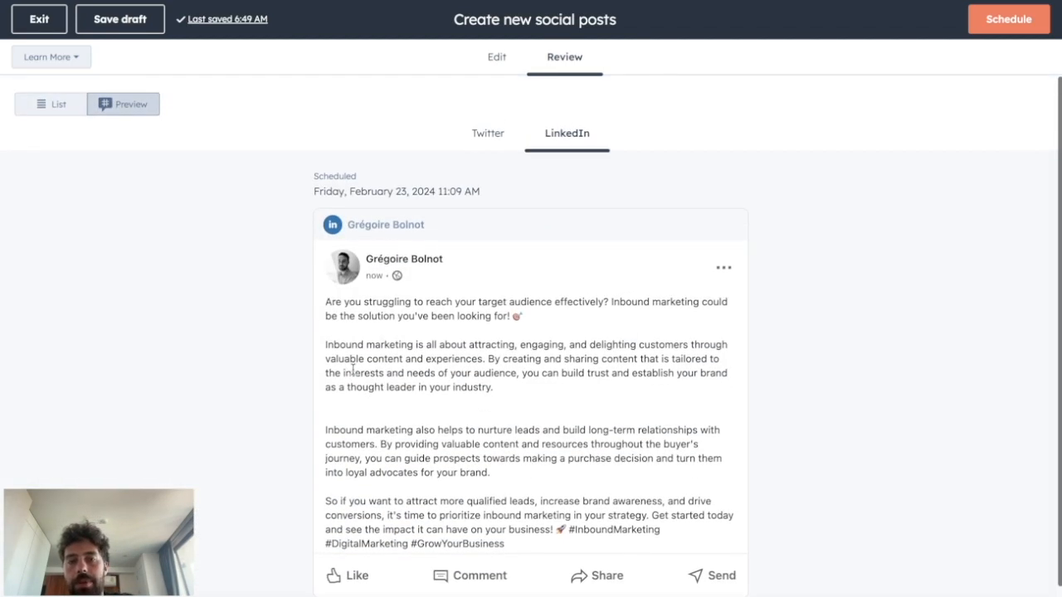
left_click(490, 148)
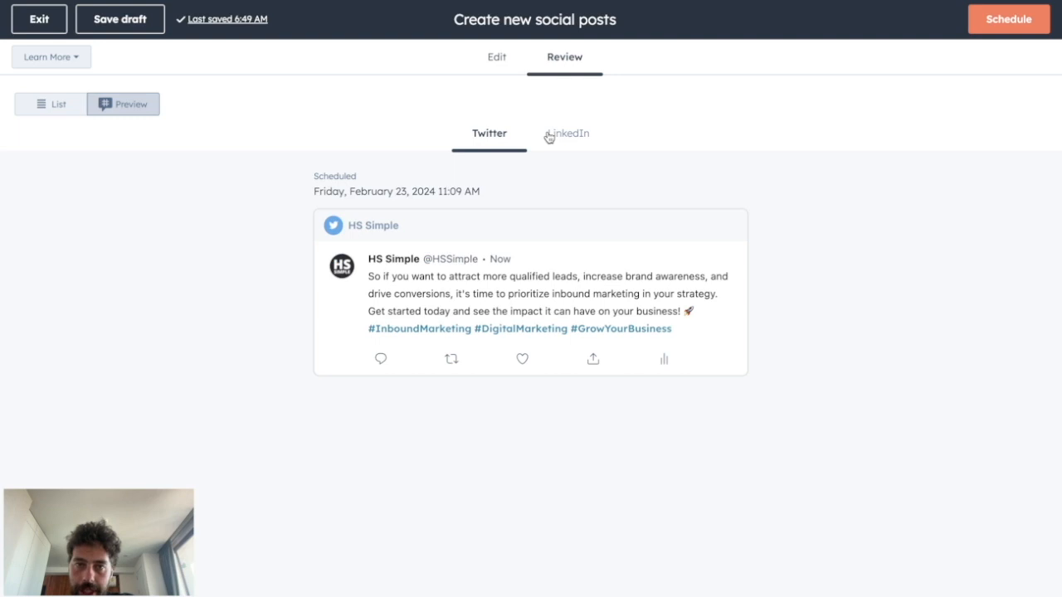
Step: Return to the social post overview and examine the published, scheduled, unsuccessful and draft posts
left_click(1009, 20)
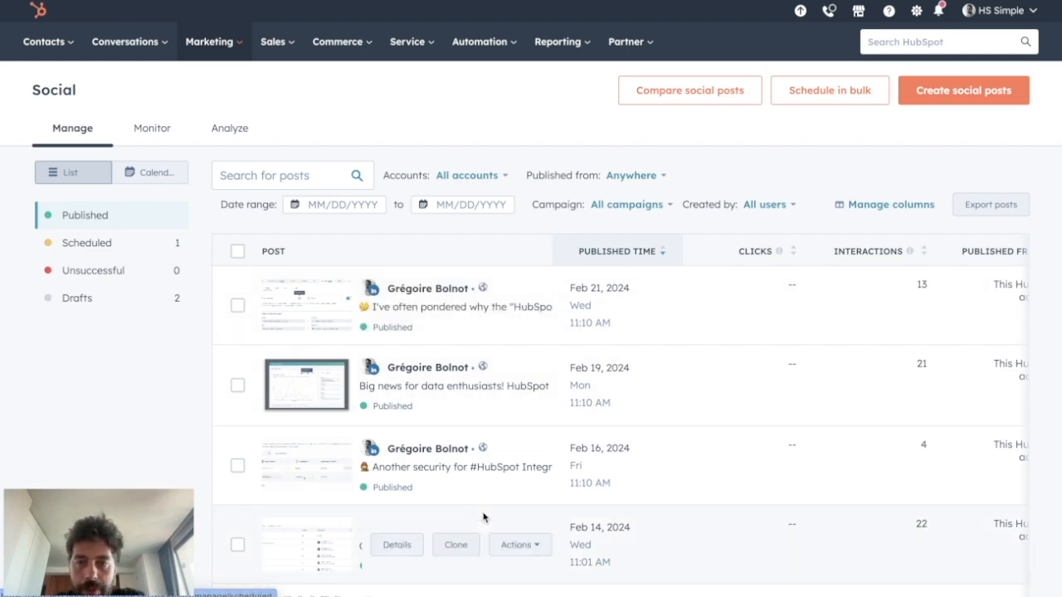
scroll(484, 514, "down", 7)
scroll(483, 517, "up", 7)
scroll(484, 518, "up", 1)
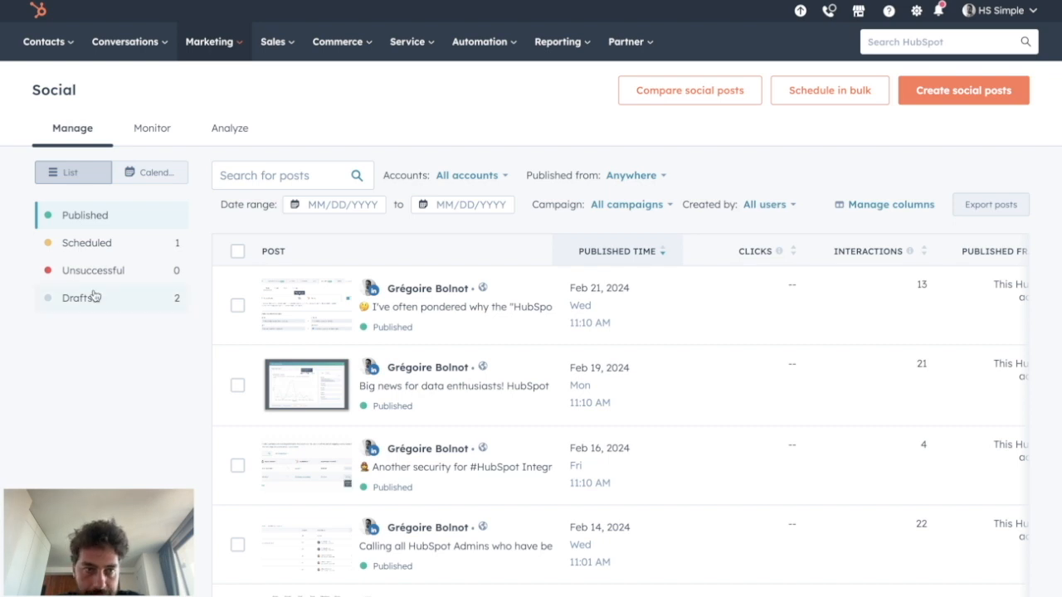
left_click(75, 249)
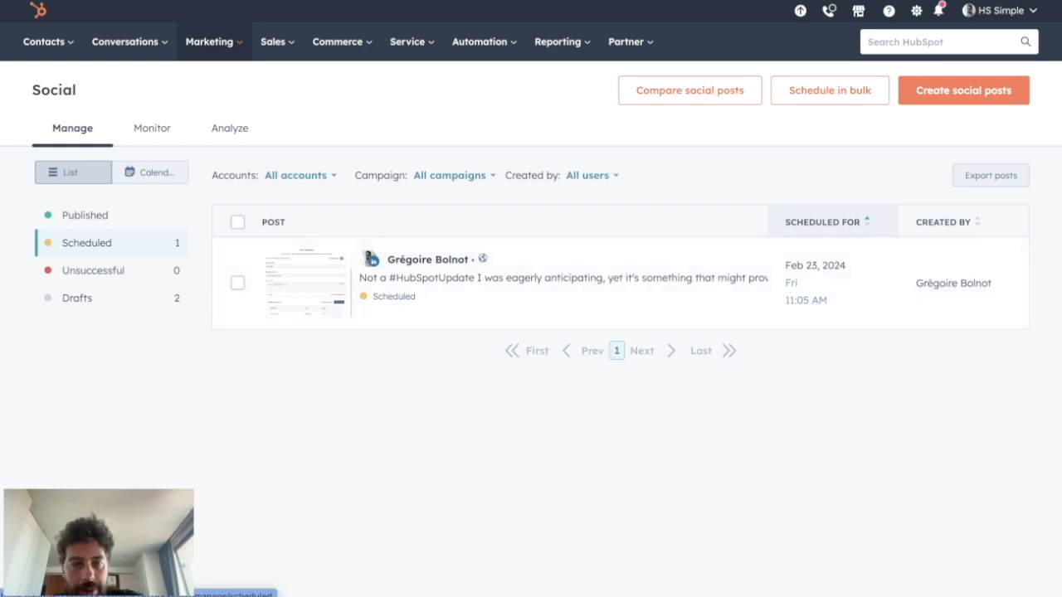
left_click(77, 271)
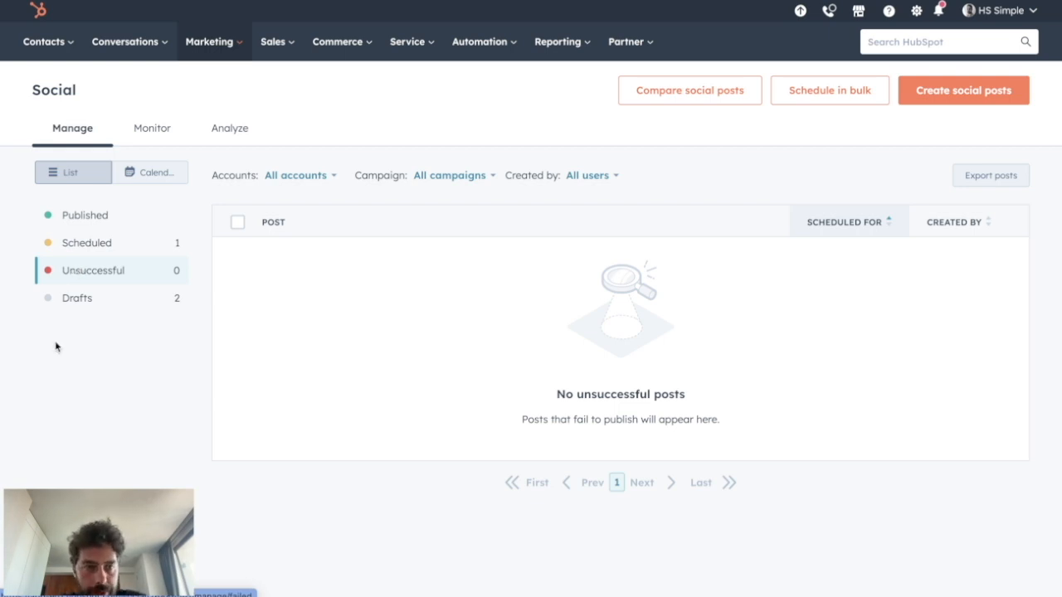
left_click(77, 297)
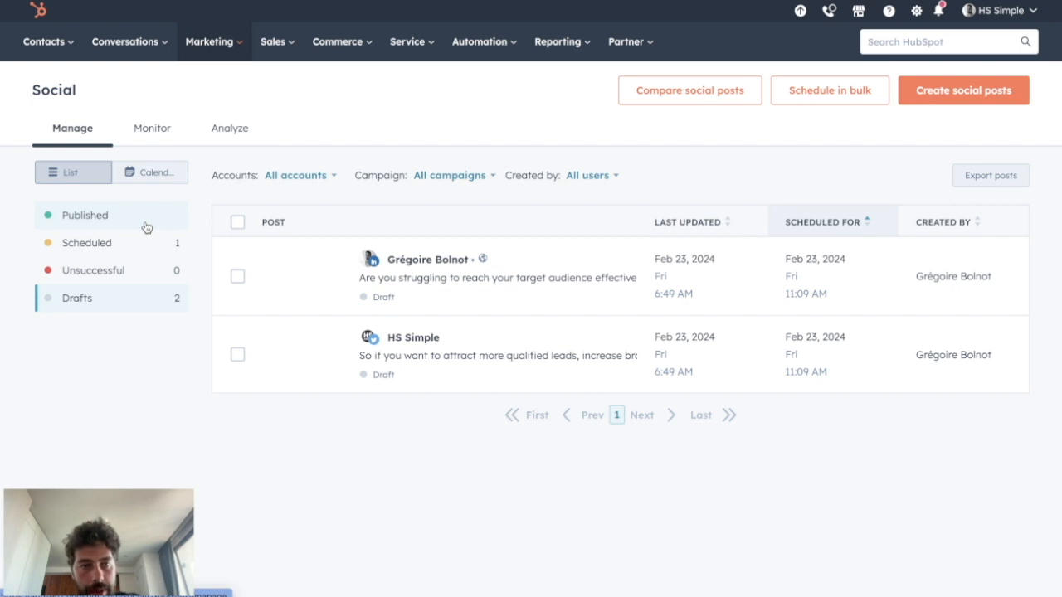
Step: Show the social posts in the February 2024 calendar and inspect the details of the February 9 post
left_click(131, 182)
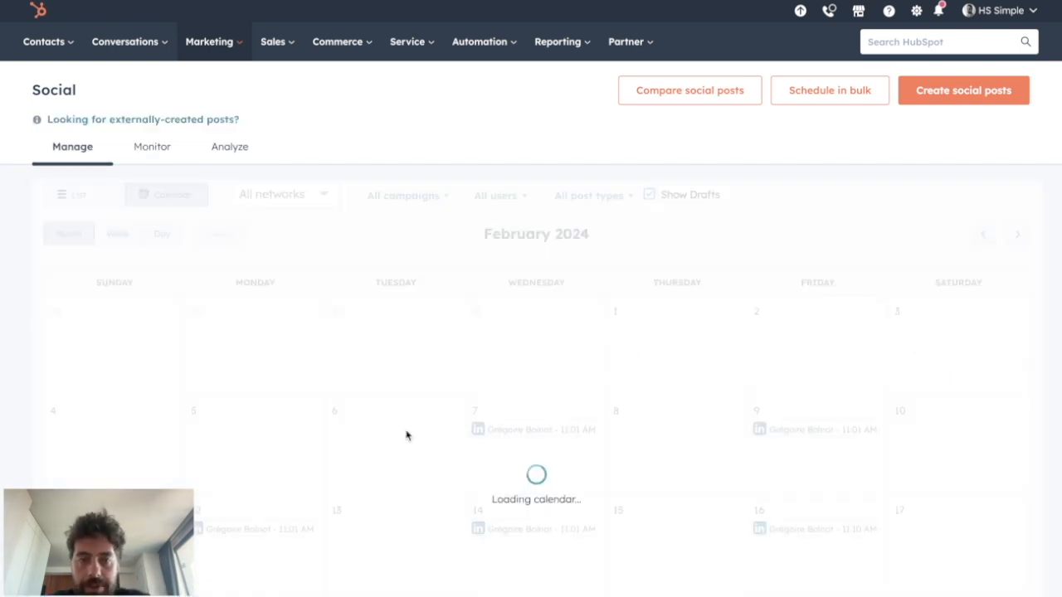
scroll(407, 435, "down", 3)
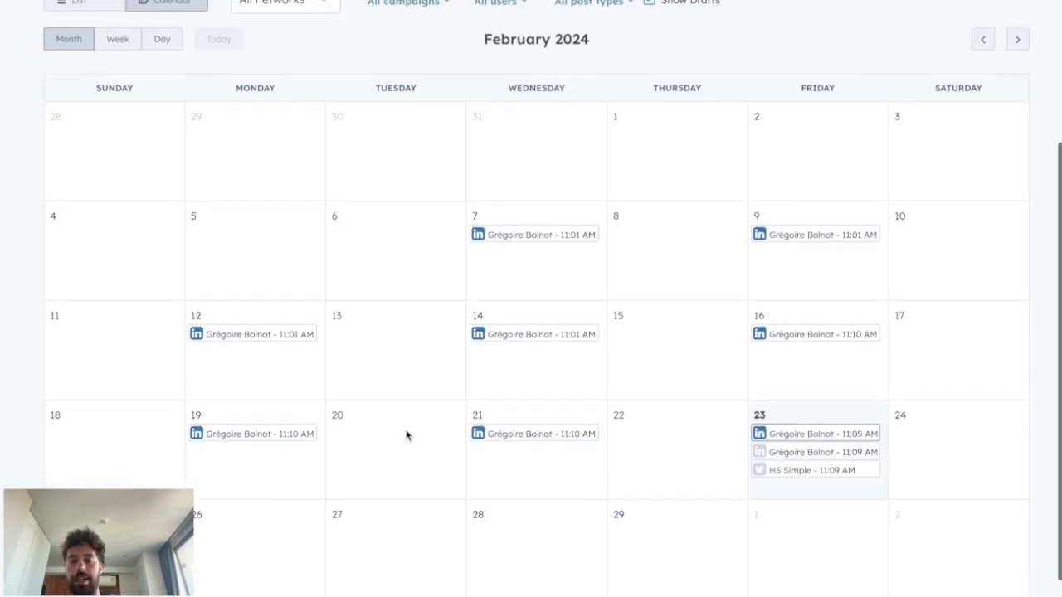
scroll(406, 435, "up", 1)
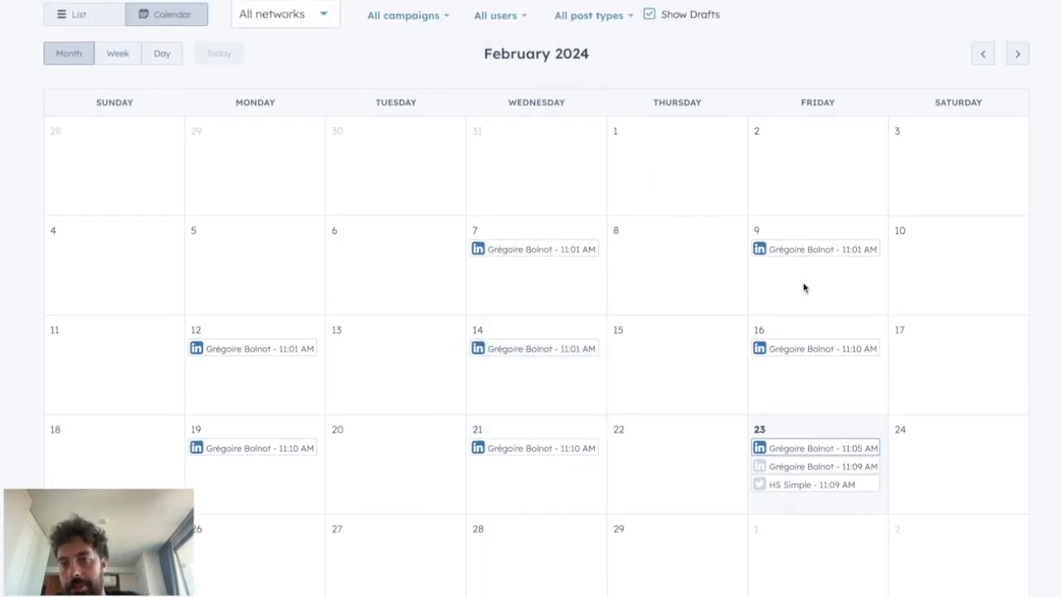
mouse_move(803, 248)
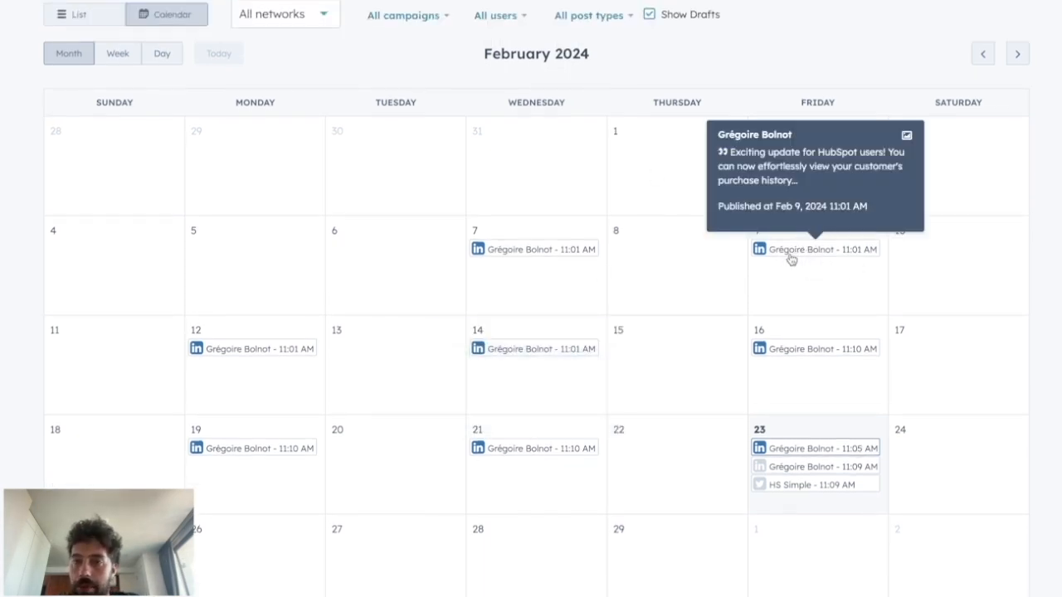
scroll(640, 341, "down", 1)
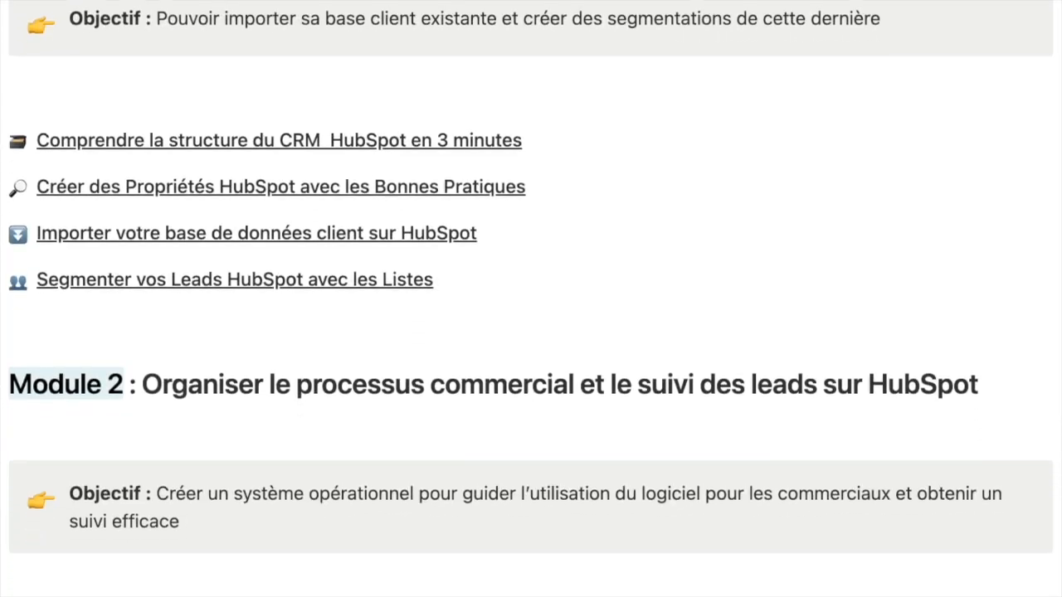
scroll(530, 299, "down", 5)
scroll(531, 299, "down", 10)
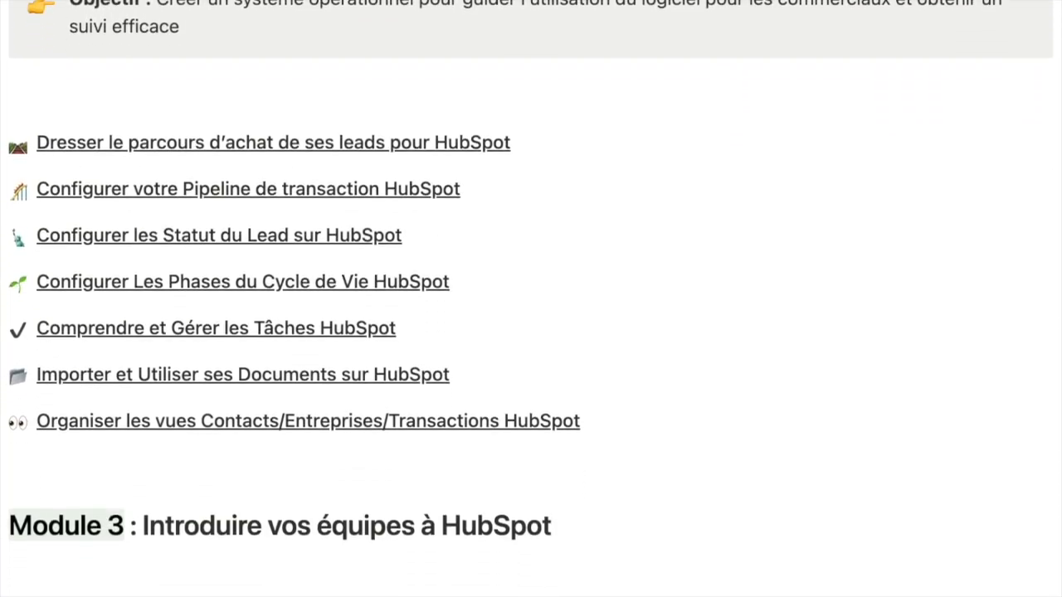
scroll(531, 299, "down", 10)
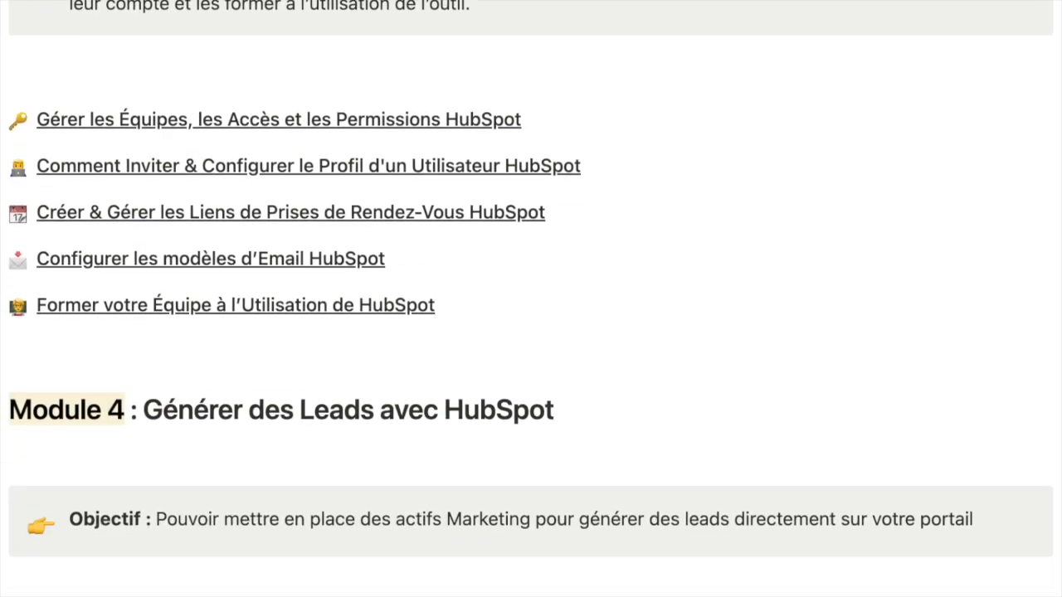
scroll(531, 299, "down", 10)
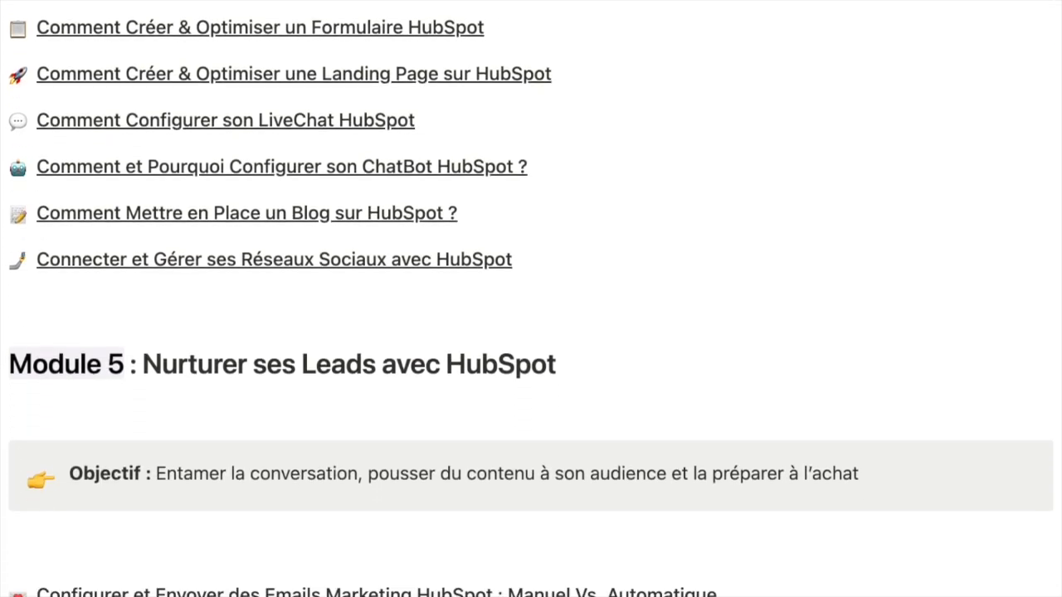
scroll(531, 299, "down", 10)
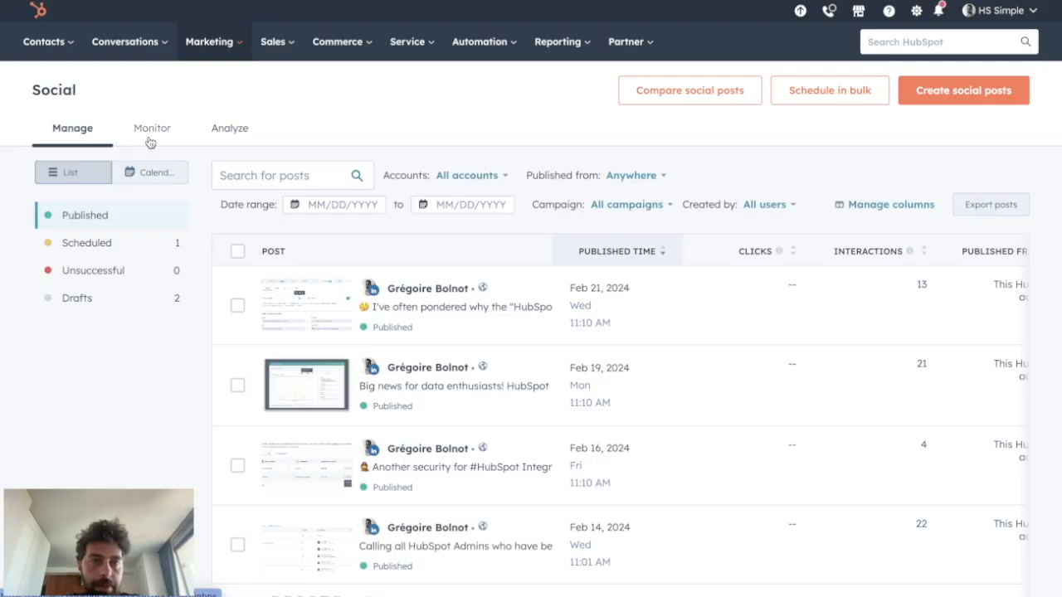
Step: Open the social monitoring view and review the LinkedIn likes and comments across all inbox activity
left_click(147, 135)
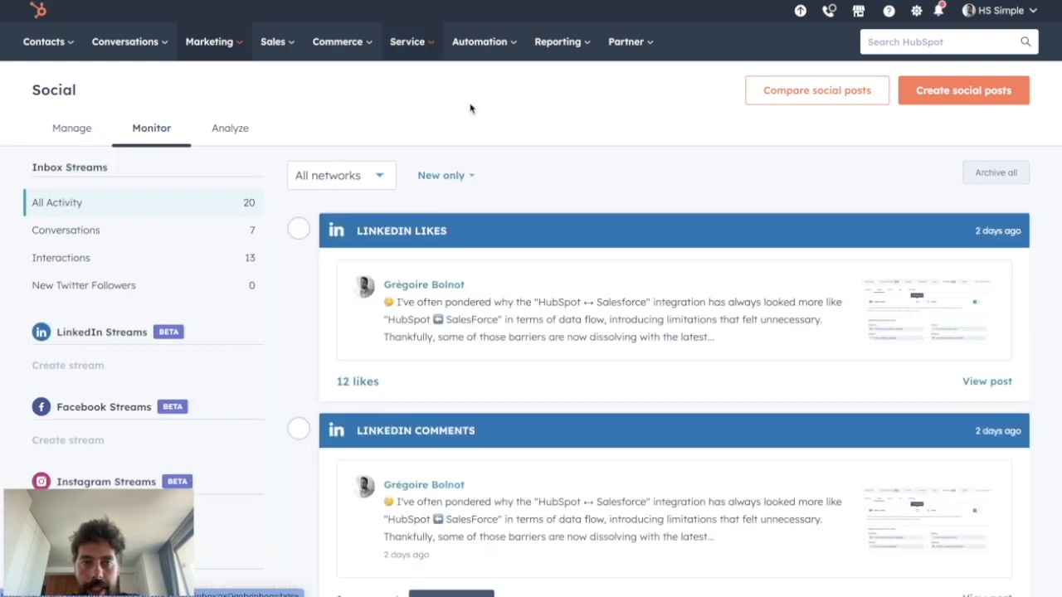
scroll(393, 408, "down", 10)
scroll(394, 410, "up", 7)
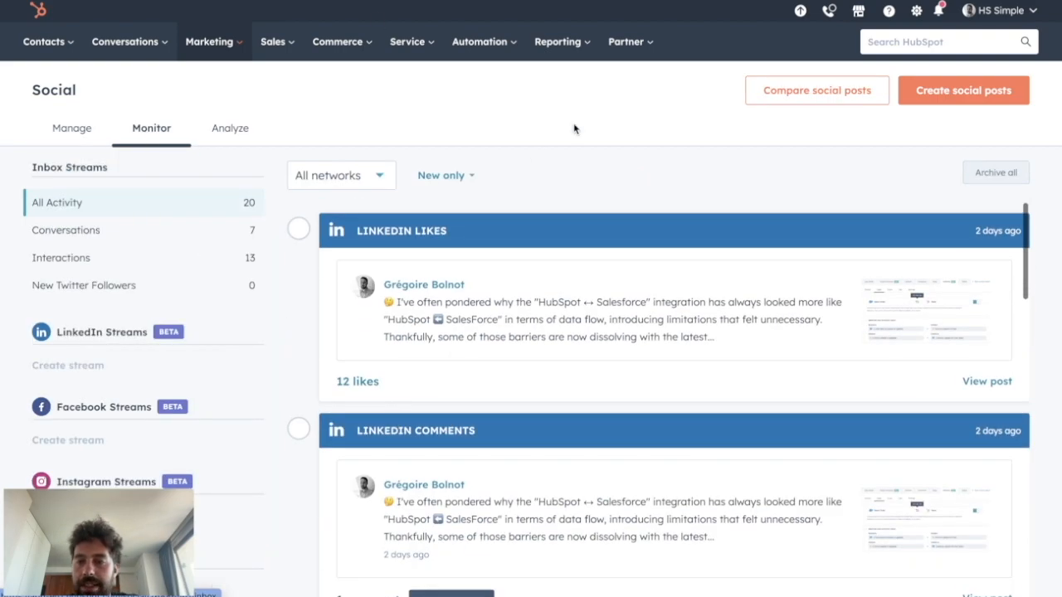
scroll(521, 294, "down", 3)
scroll(519, 294, "up", 3)
scroll(531, 324, "down", 4)
scroll(539, 336, "up", 4)
scroll(539, 336, "down", 3)
scroll(559, 242, "up", 1)
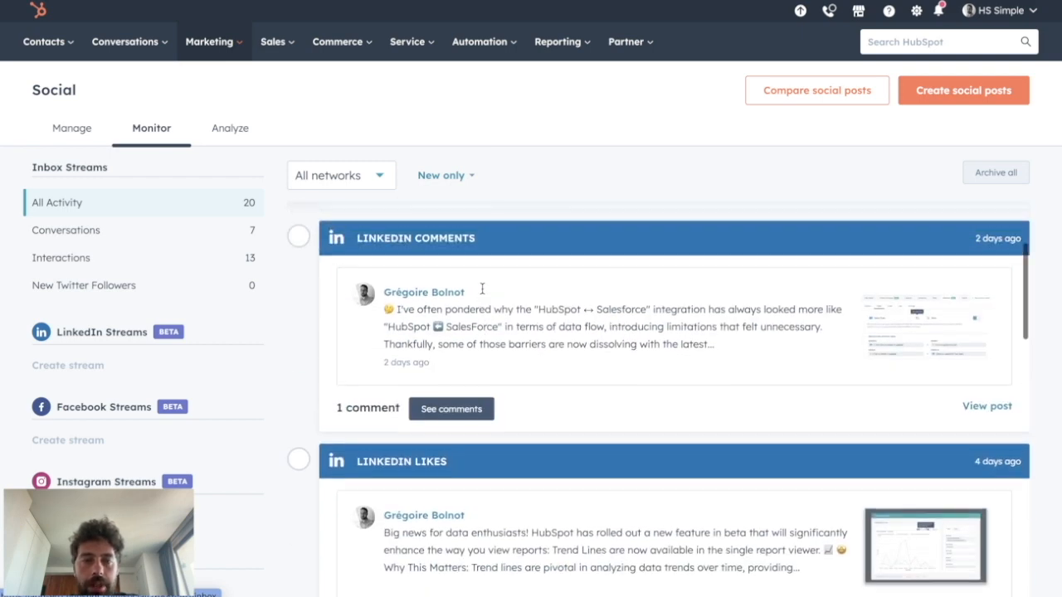
left_click(461, 325)
left_click(363, 157)
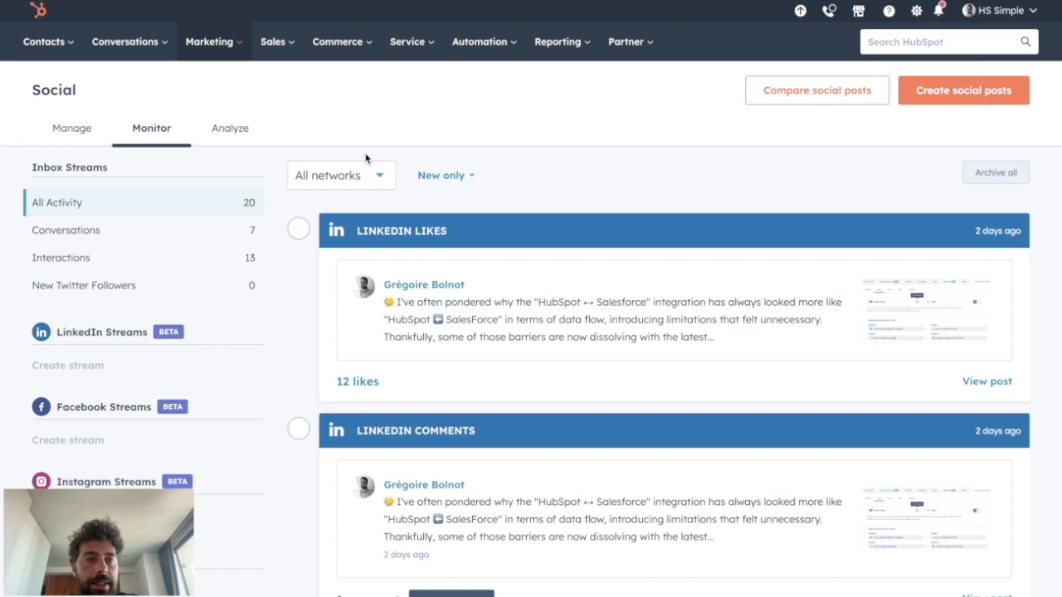
Step: Go through the Conversations, Interactions and New Twitter Followers inbox streams
left_click(104, 237)
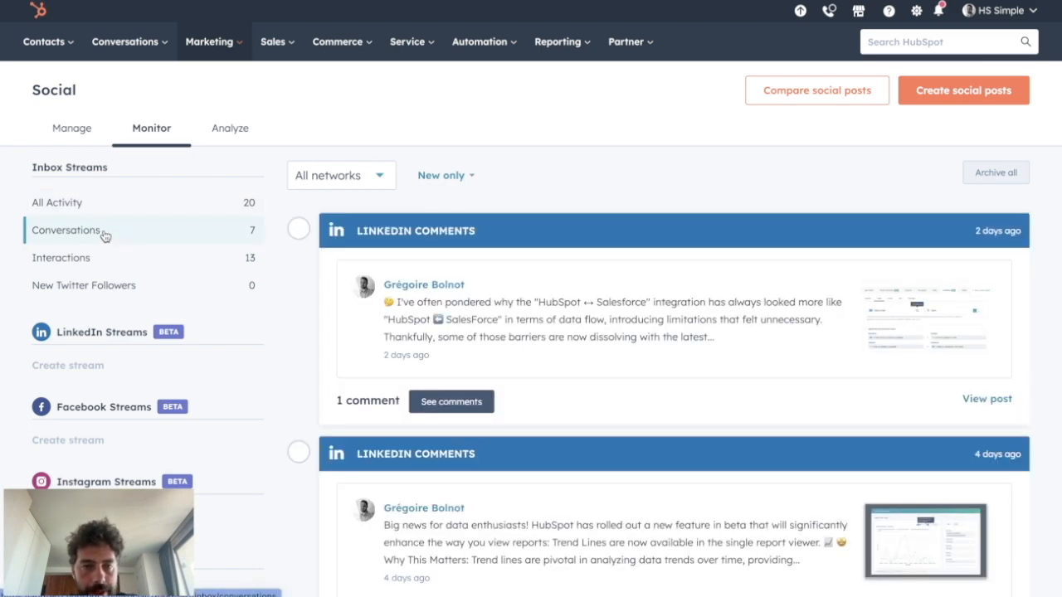
scroll(353, 368, "down", 8)
scroll(353, 367, "up", 8)
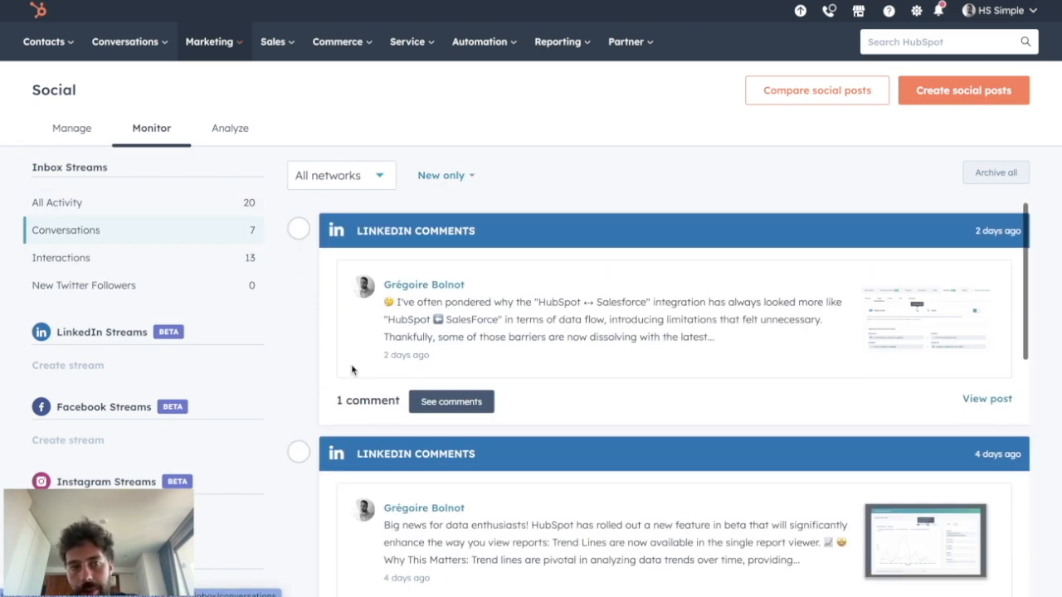
left_click(96, 264)
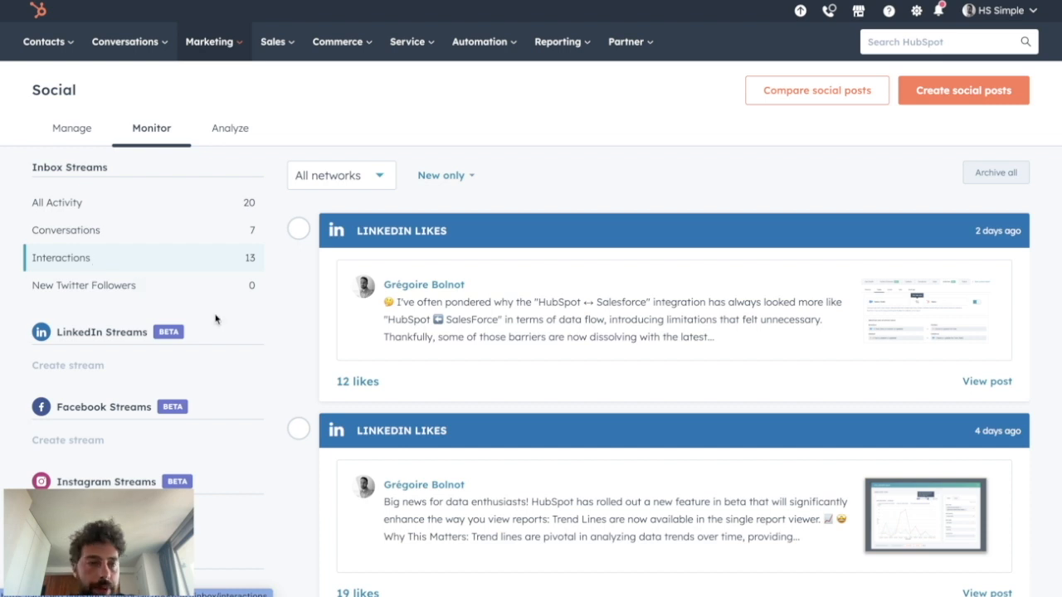
left_click(115, 292)
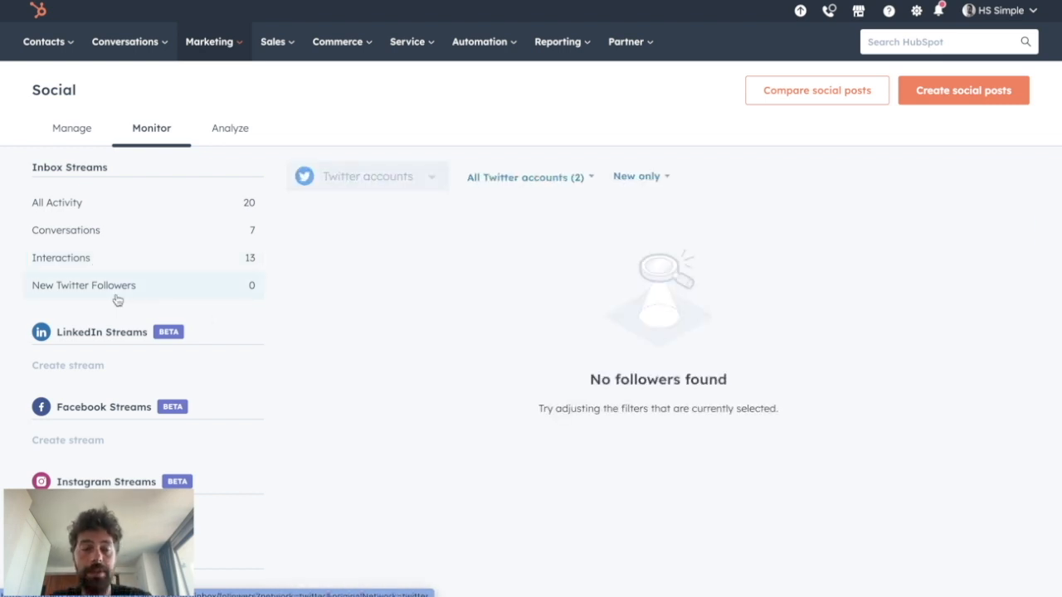
Step: Return to all monitored activity and examine the stream options for LinkedIn, Facebook, Instagram and Twitter
left_click(153, 131)
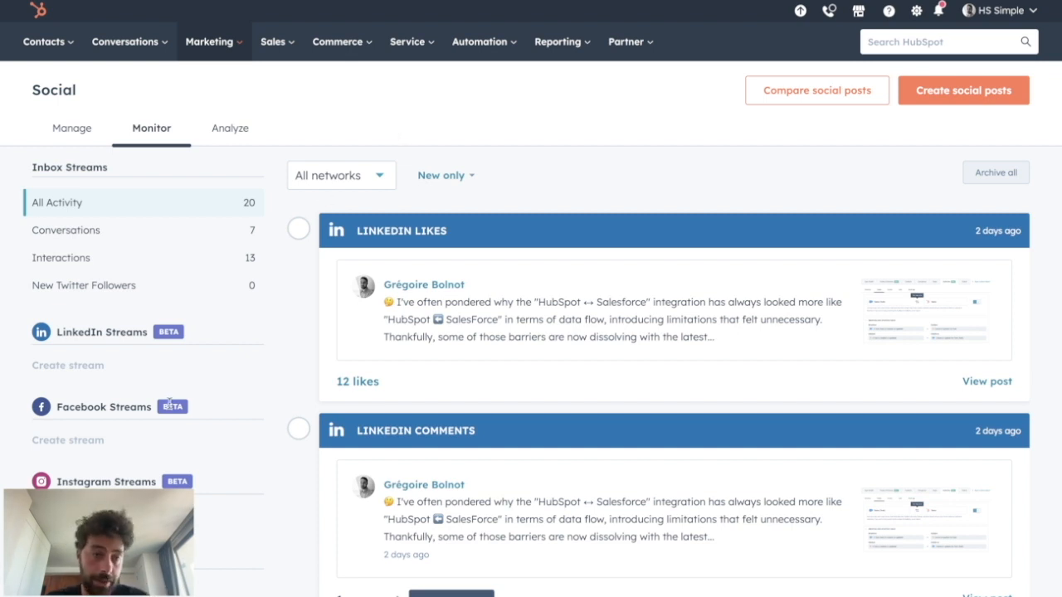
scroll(117, 369, "down", 1)
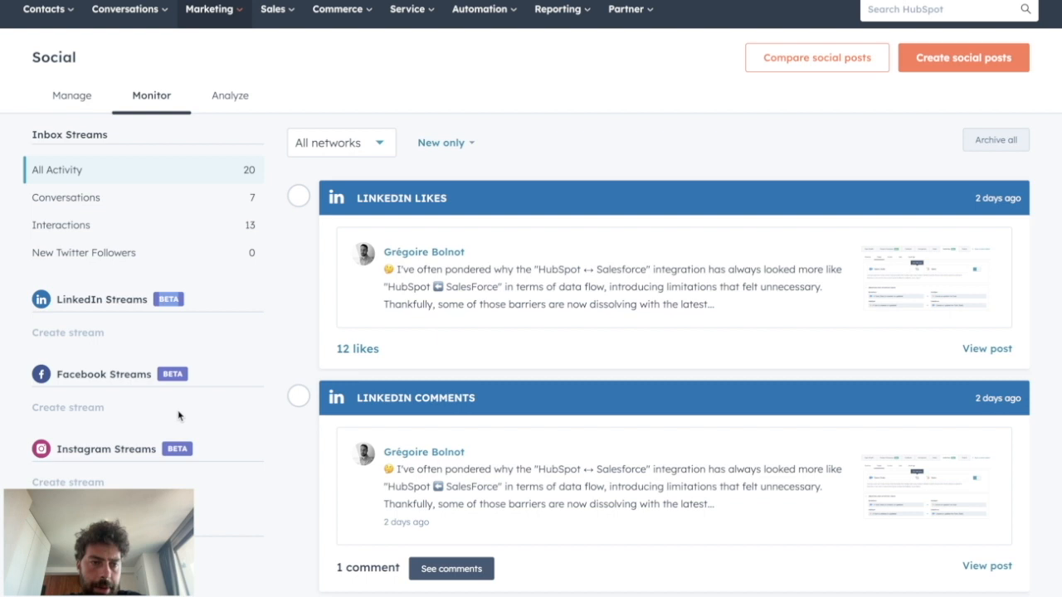
scroll(178, 416, "down", 1)
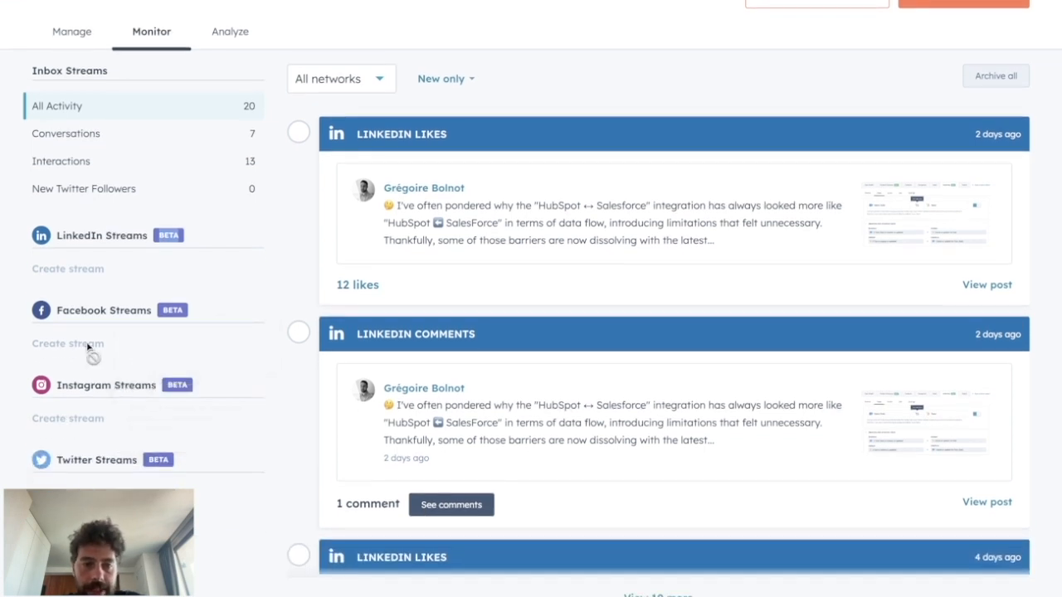
scroll(33, 357, "down", 1)
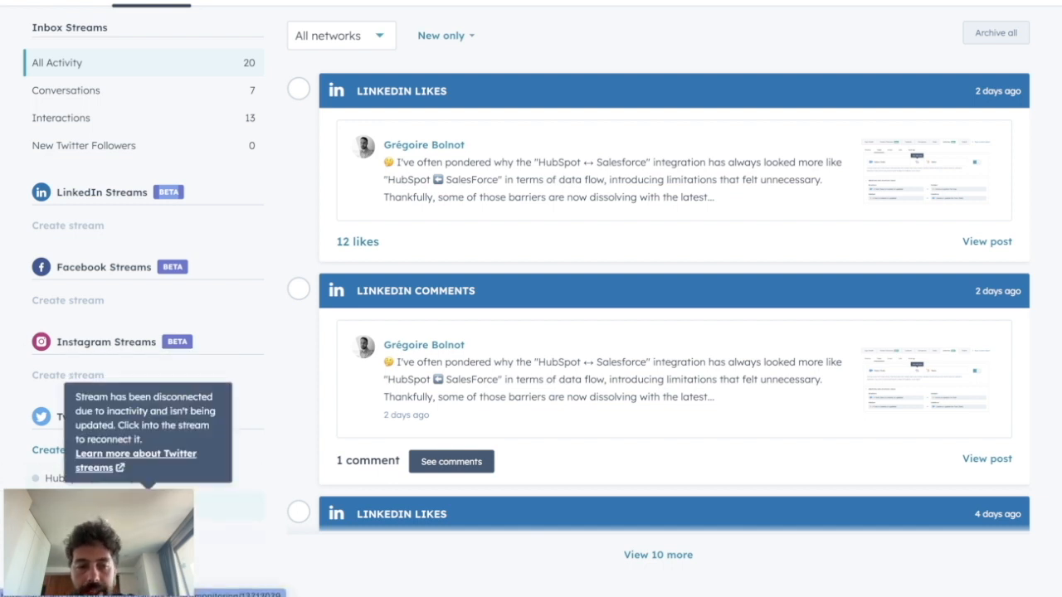
Step: Open the HubSpot (General) Twitter stream and look through its collected posts
left_click(55, 482)
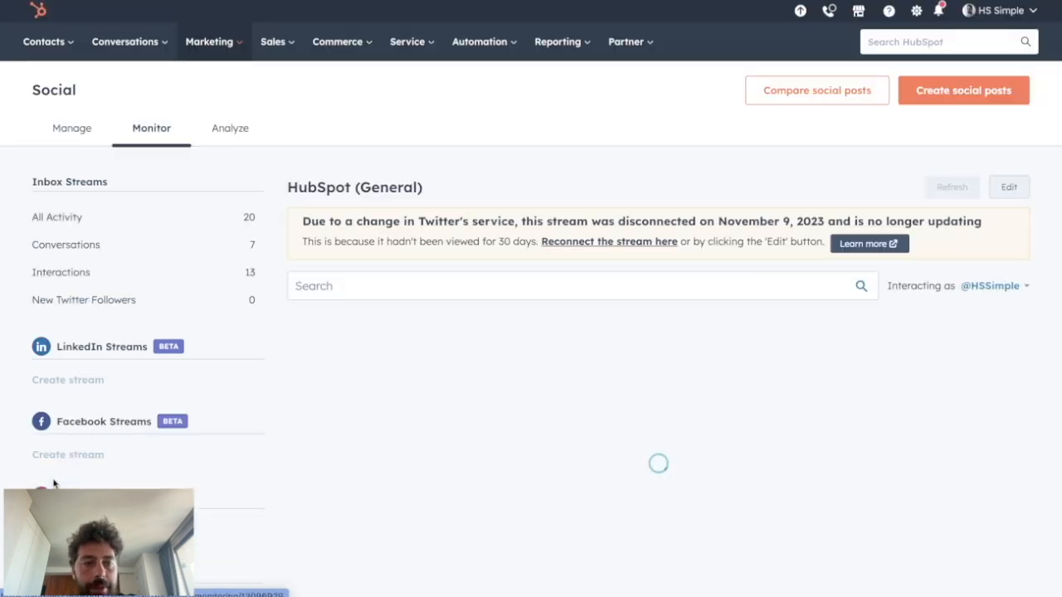
scroll(349, 456, "down", 1)
scroll(448, 423, "up", 1)
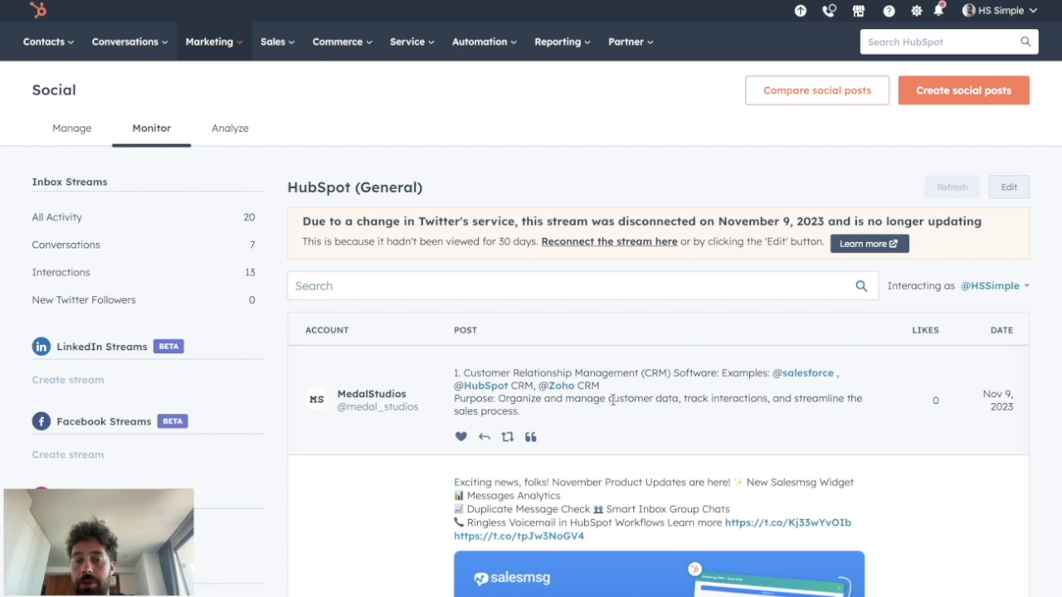
scroll(612, 400, "down", 5)
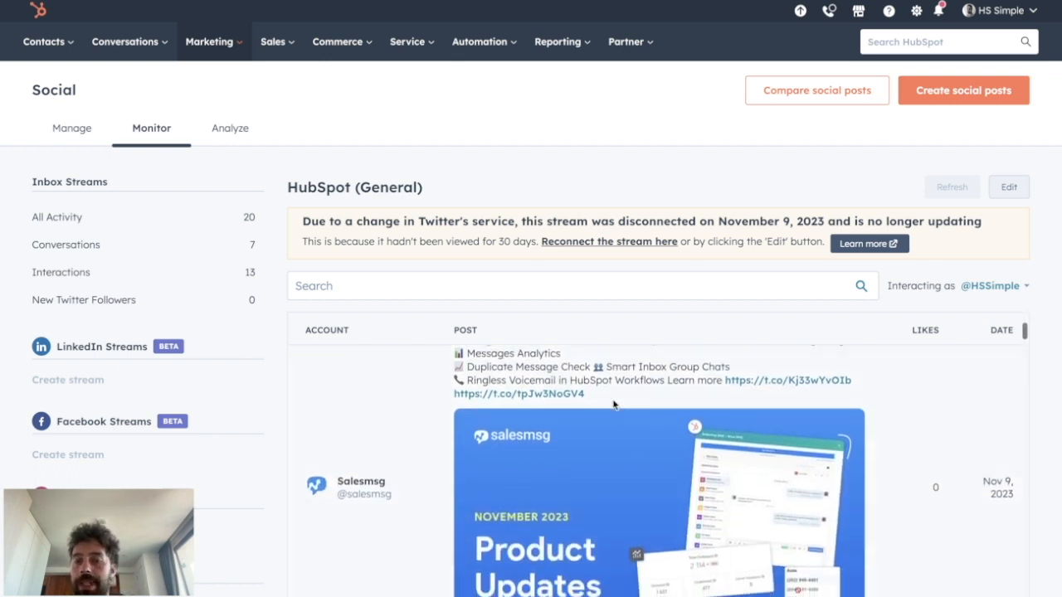
scroll(614, 404, "down", 2)
scroll(705, 411, "up", 7)
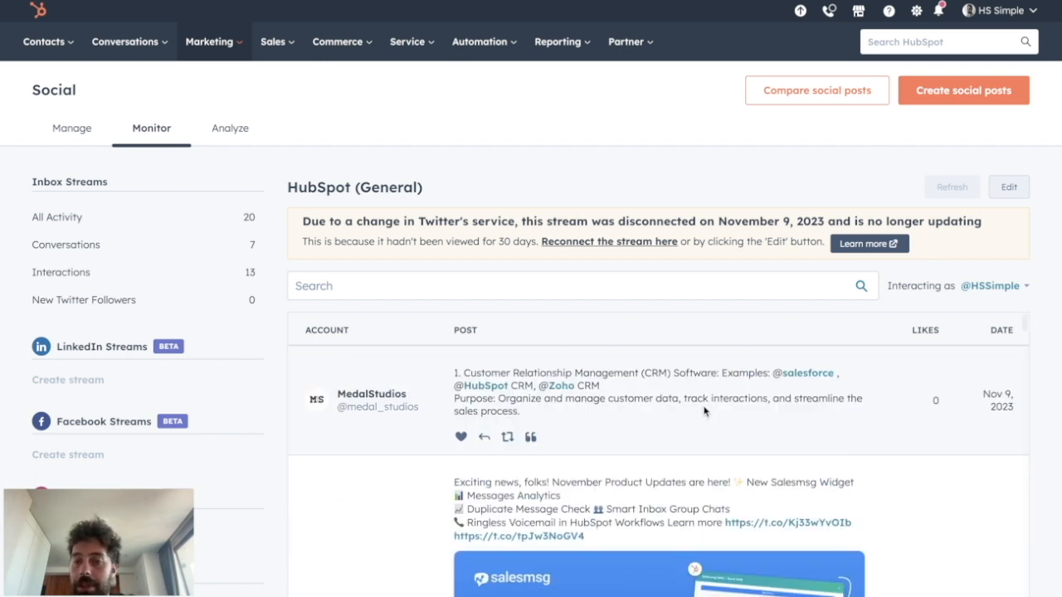
scroll(704, 411, "down", 10)
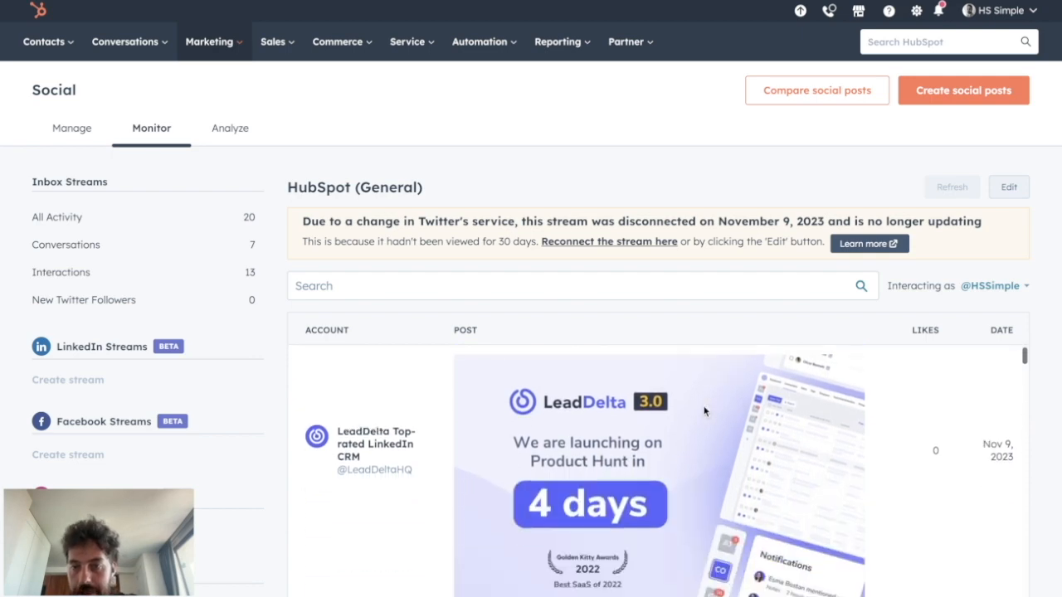
scroll(704, 411, "down", 8)
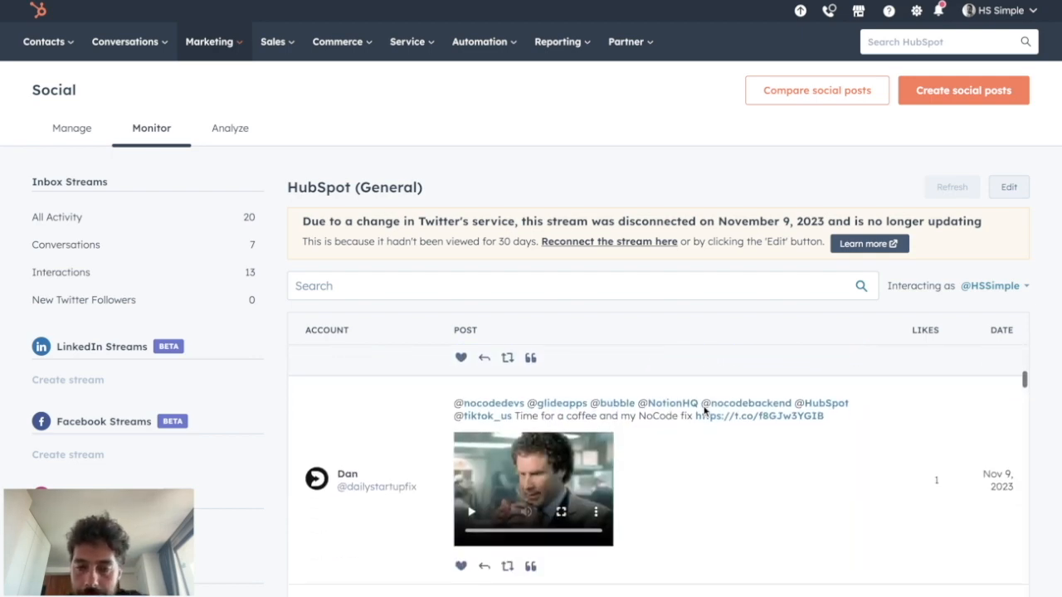
scroll(705, 412, "up", 6)
scroll(177, 457, "down", 2)
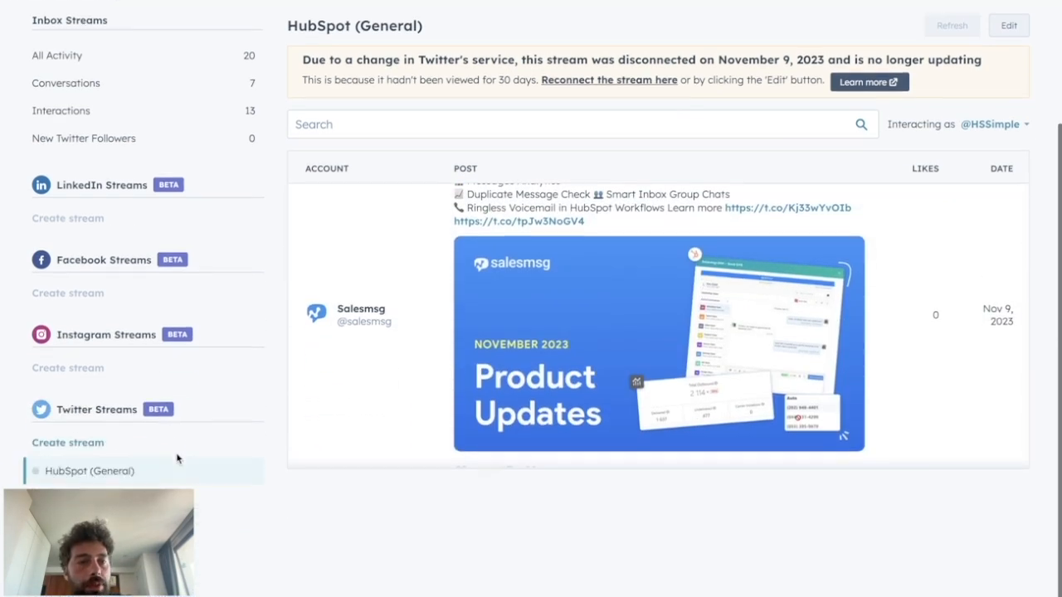
mouse_move(143, 480)
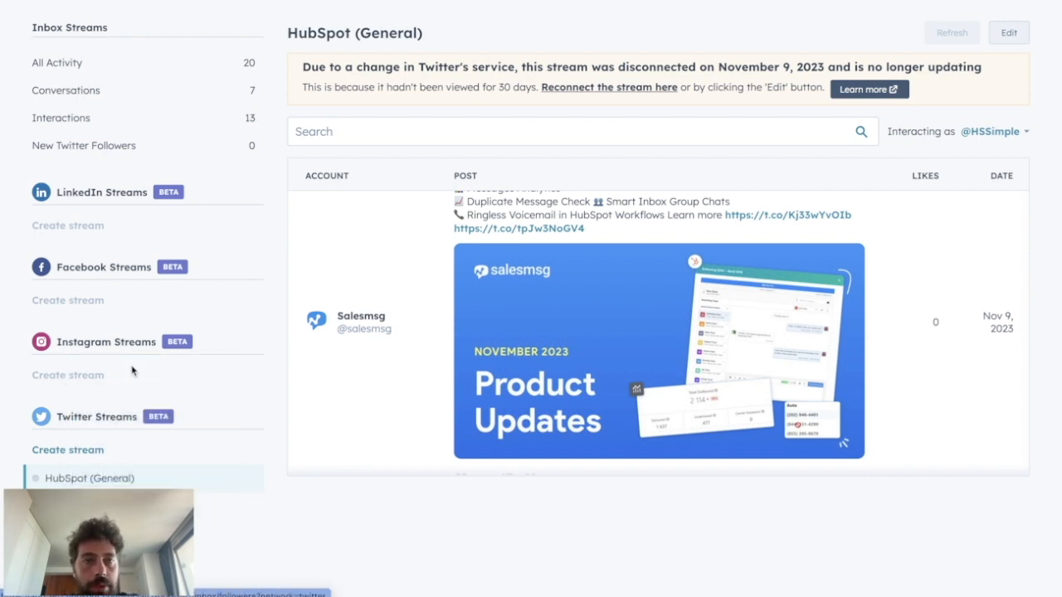
scroll(182, 229, "up", 2)
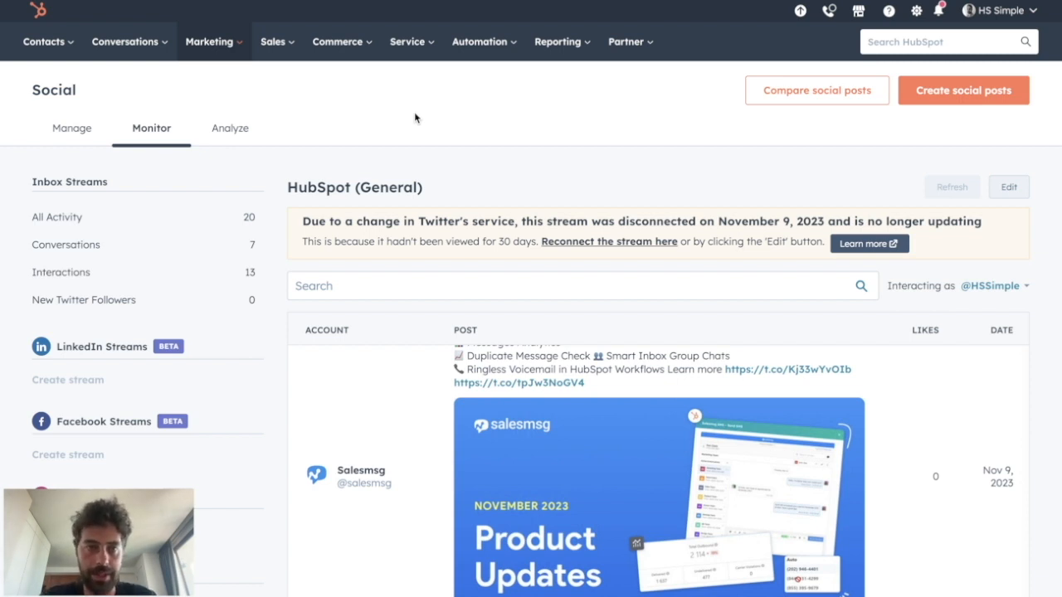
Step: Open the social analytics reports and set their date range to This quarter
left_click(232, 133)
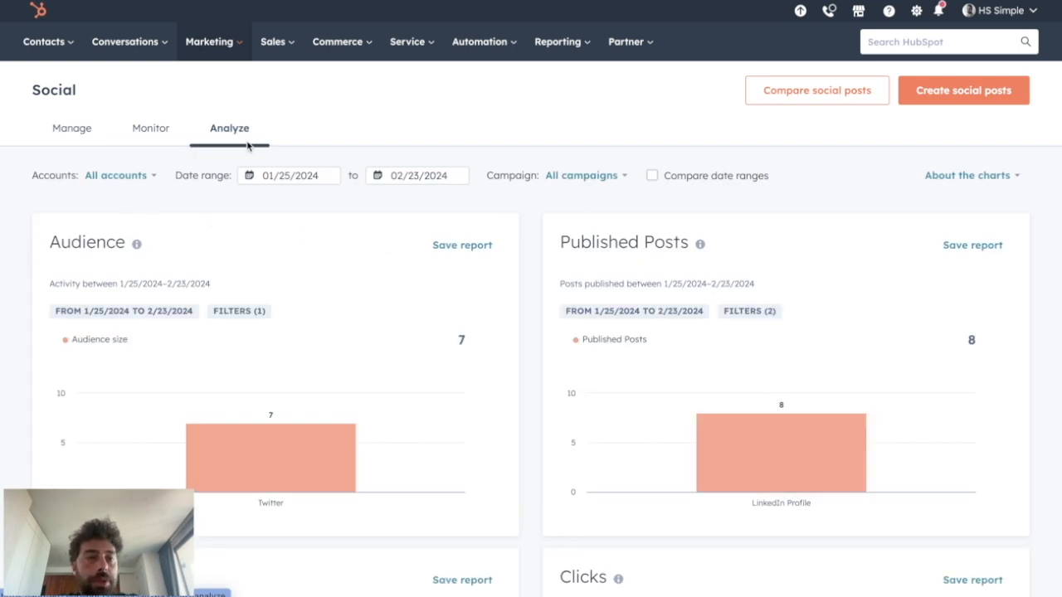
mouse_move(211, 463)
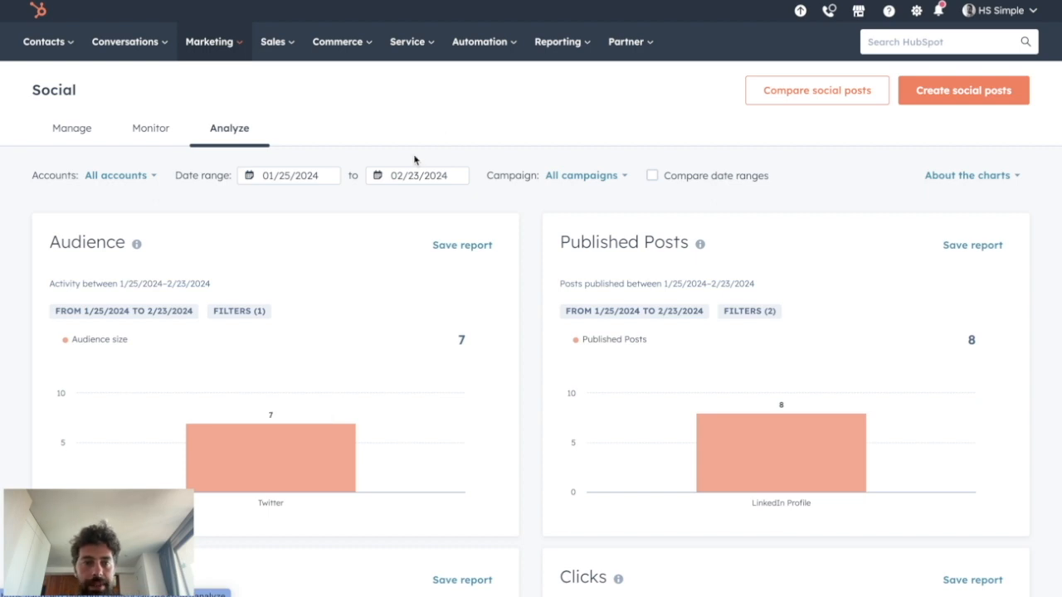
left_click(290, 175)
scroll(298, 369, "down", 2)
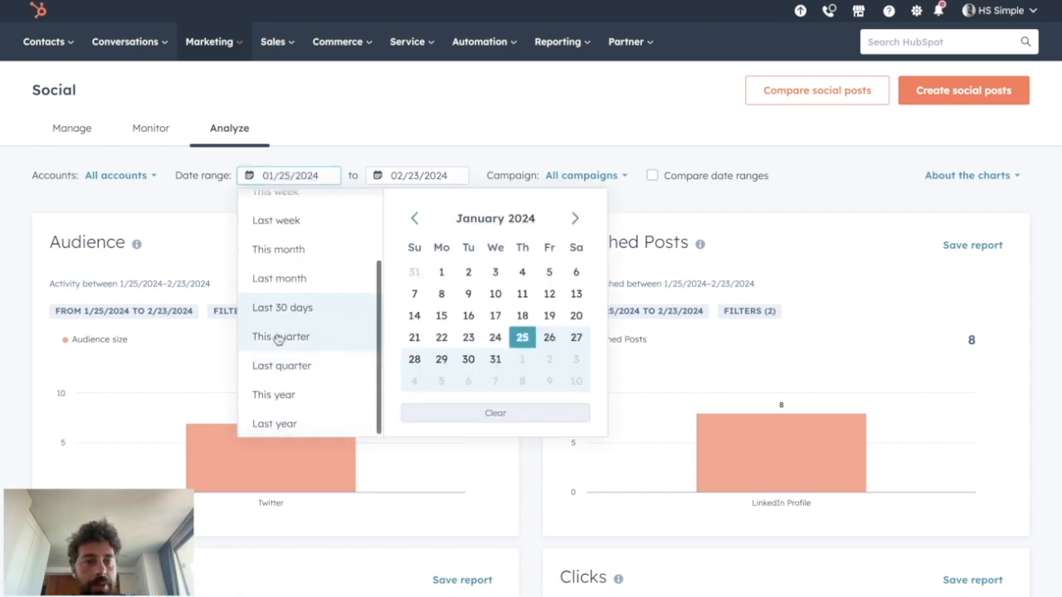
left_click(278, 338)
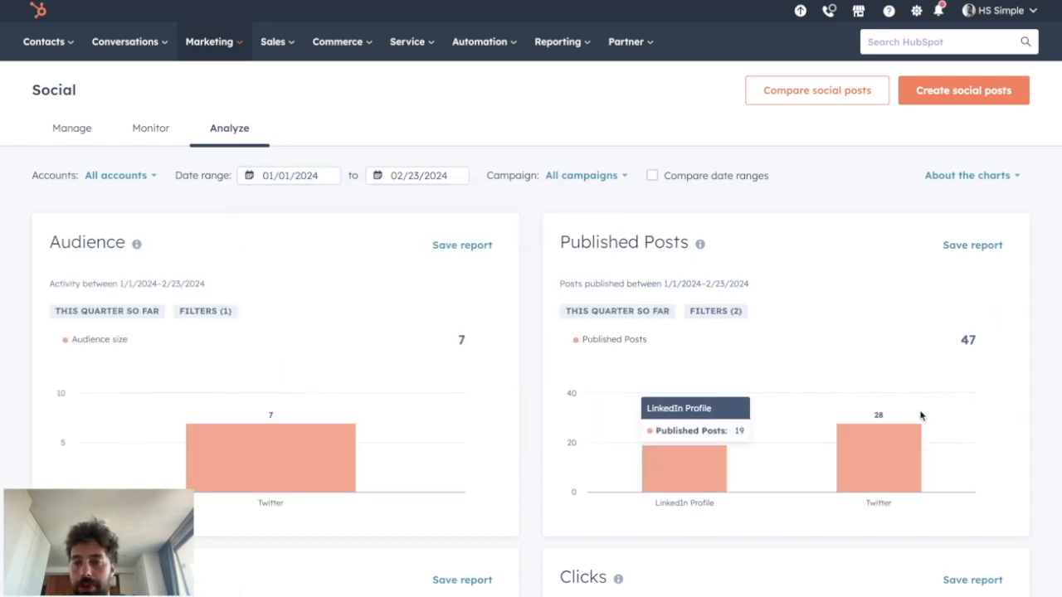
Step: Review the published posts, interactions, clicks, shares, impressions, sessions and new contacts charts
scroll(759, 279, "down", 5)
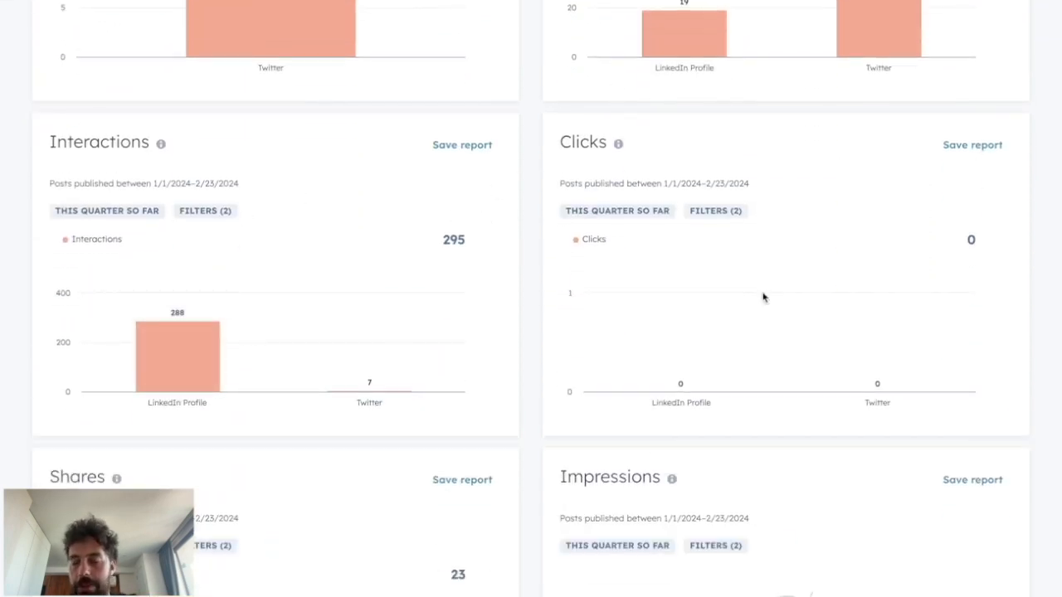
scroll(718, 300, "down", 3)
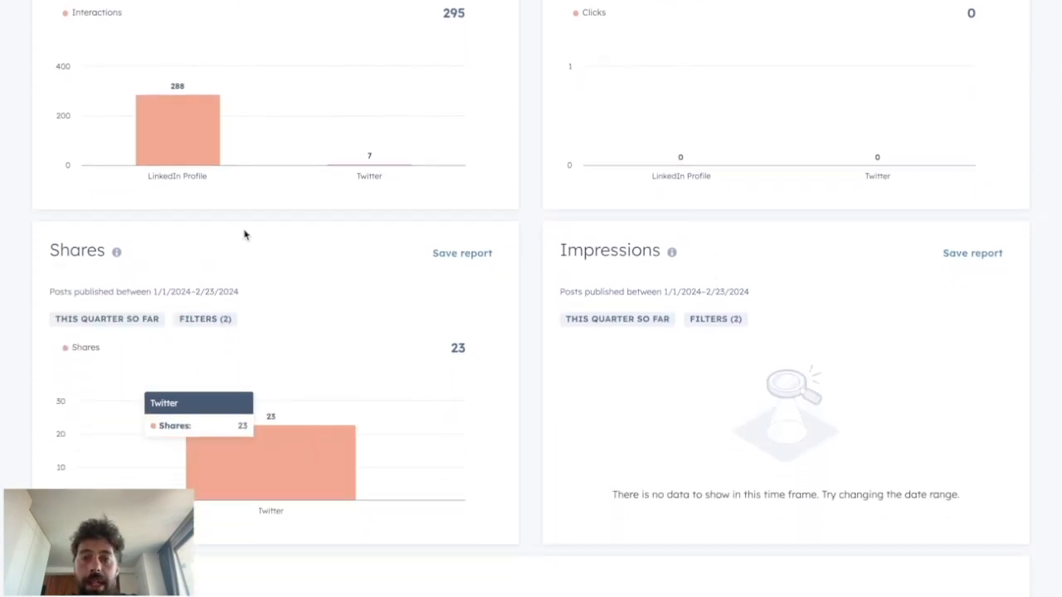
scroll(757, 332, "down", 5)
scroll(765, 325, "up", 10)
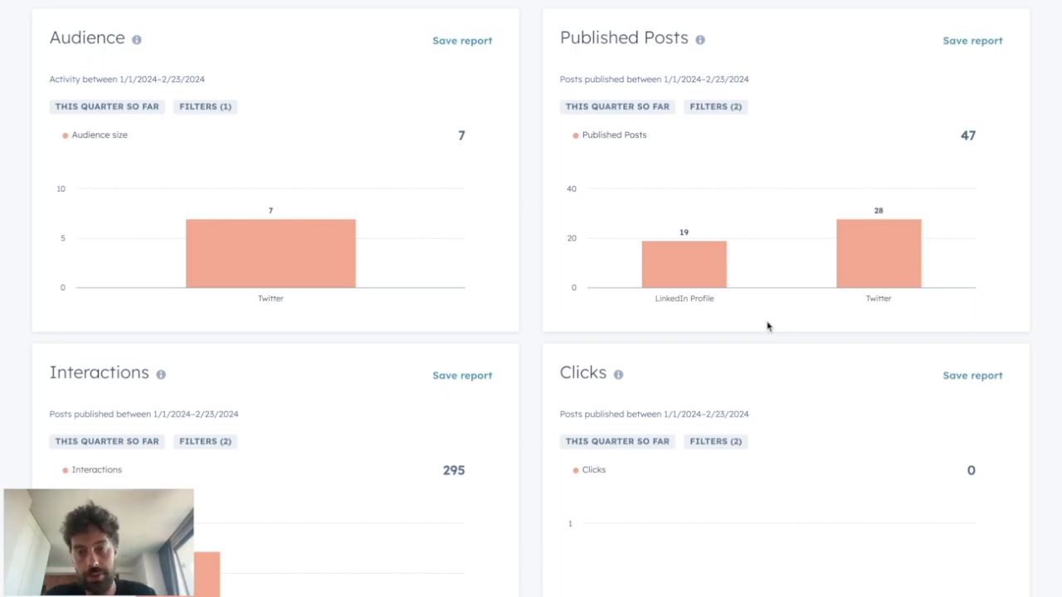
scroll(767, 326, "down", 10)
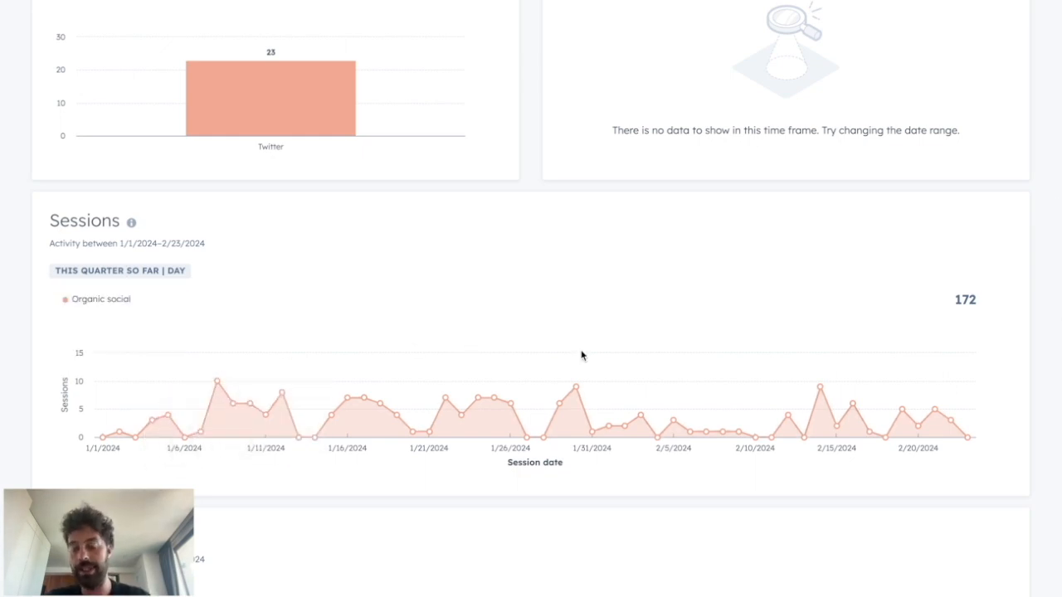
scroll(581, 355, "down", 6)
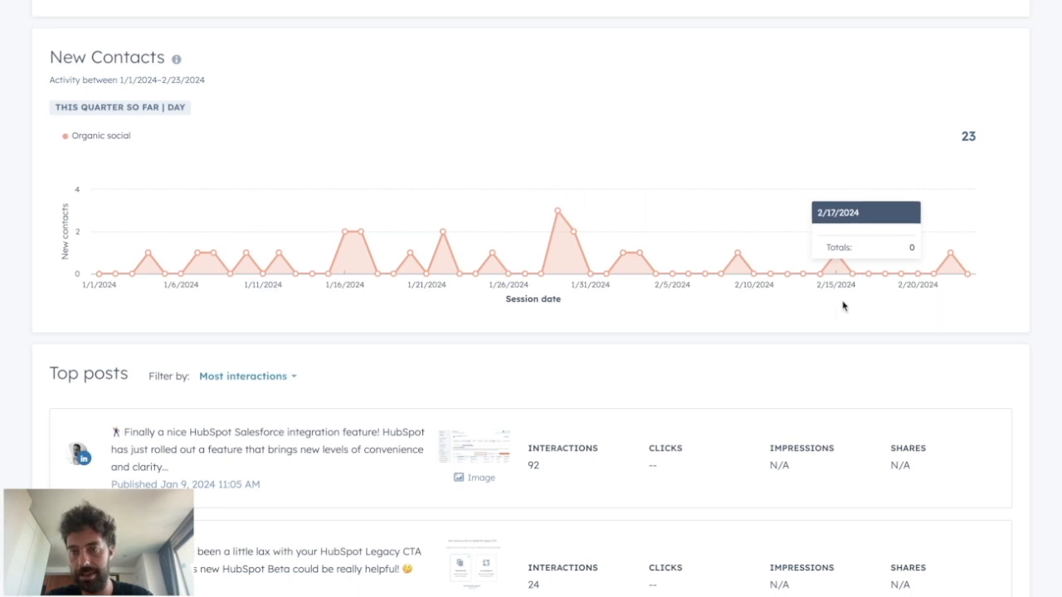
Step: Examine the top posts ranked by most interactions, and return to the list of published social posts
scroll(121, 402, "down", 3)
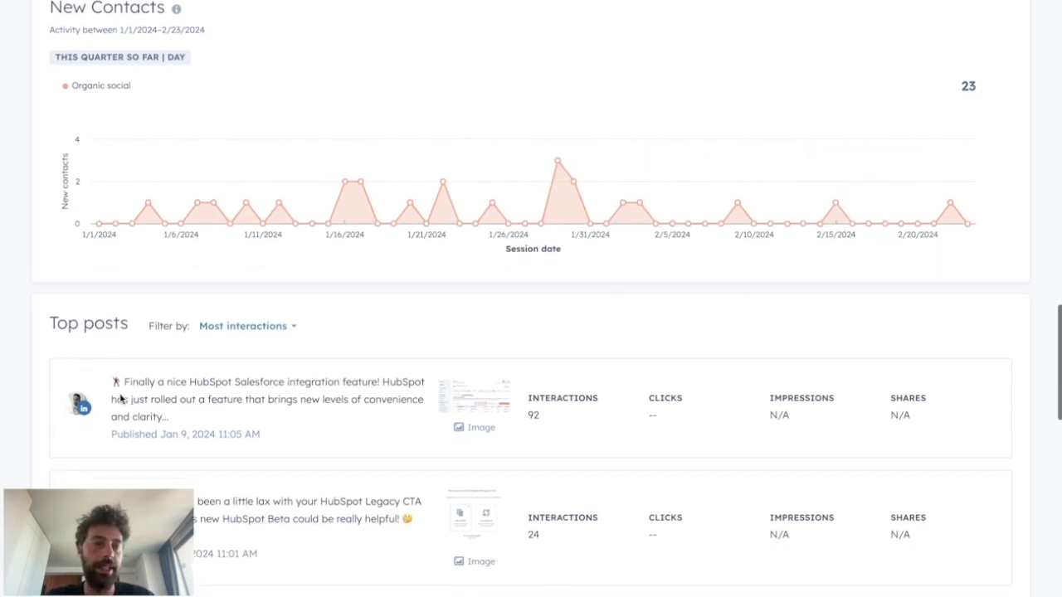
scroll(327, 441, "down", 4)
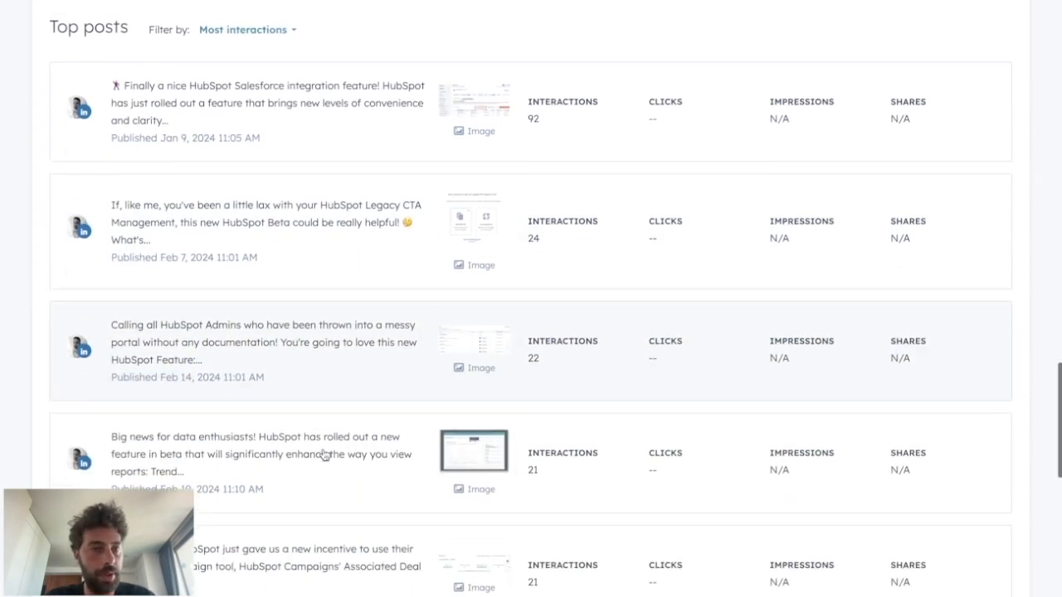
scroll(324, 443, "up", 8)
left_click(273, 449)
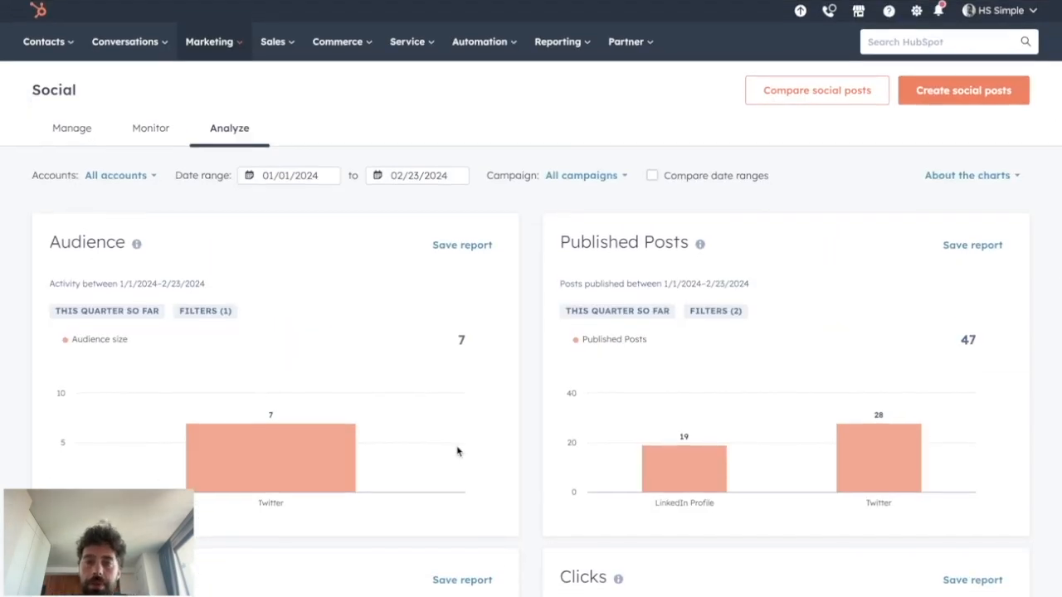
left_click(66, 128)
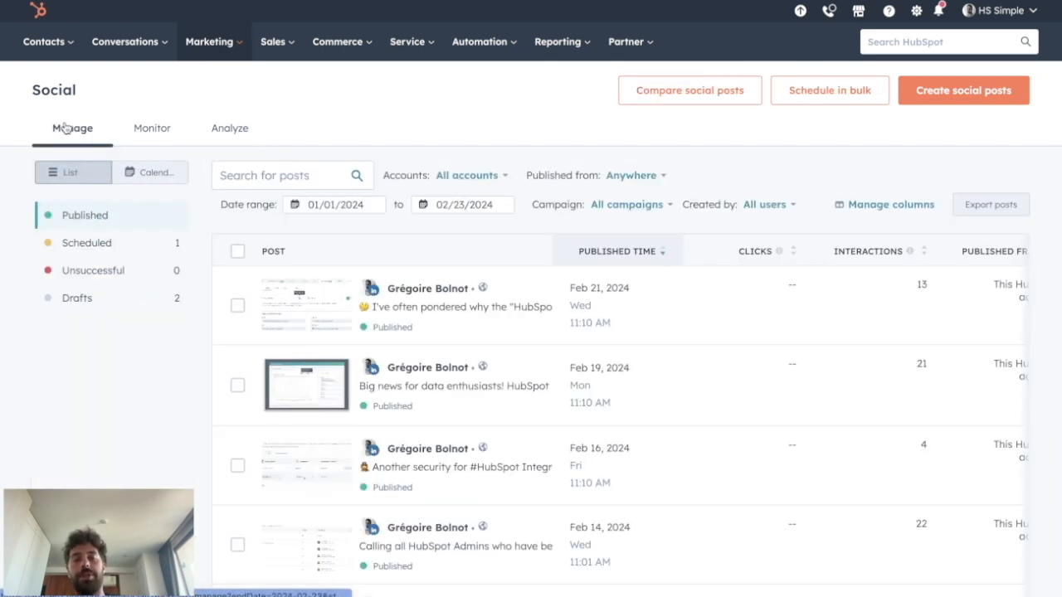